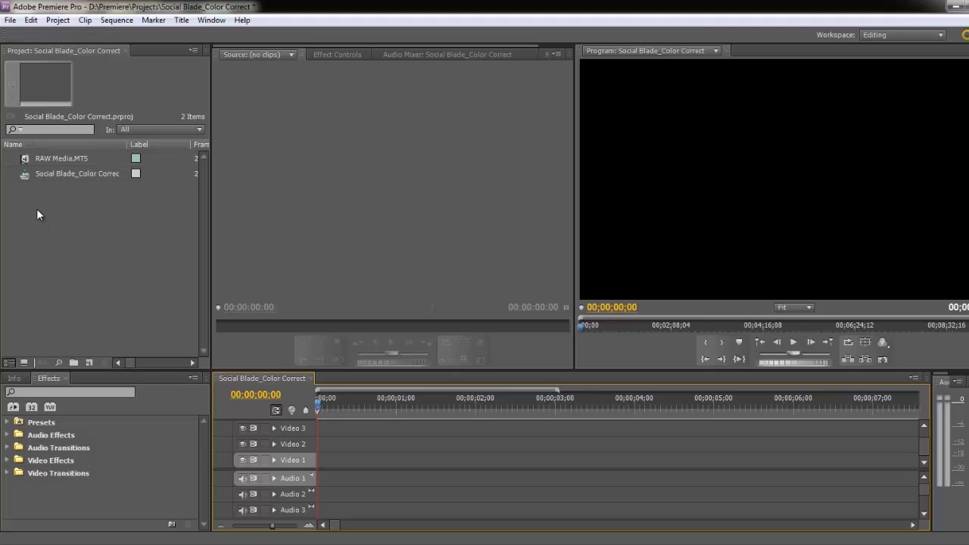
# Preview RAW Media.MTS in the Source monitor and place it on Video 1 of Social Blade_Color Correct
pyautogui.click(26, 207)
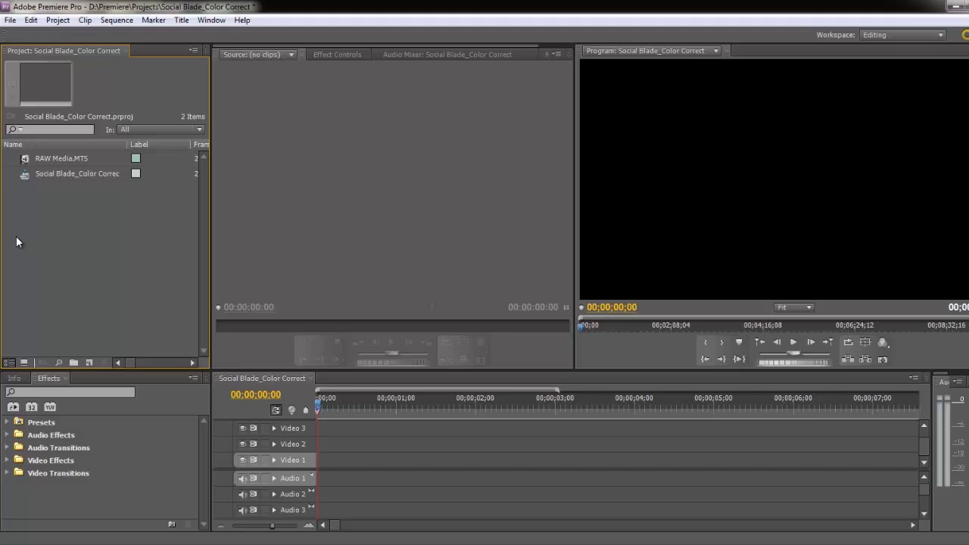
pyautogui.click(24, 159)
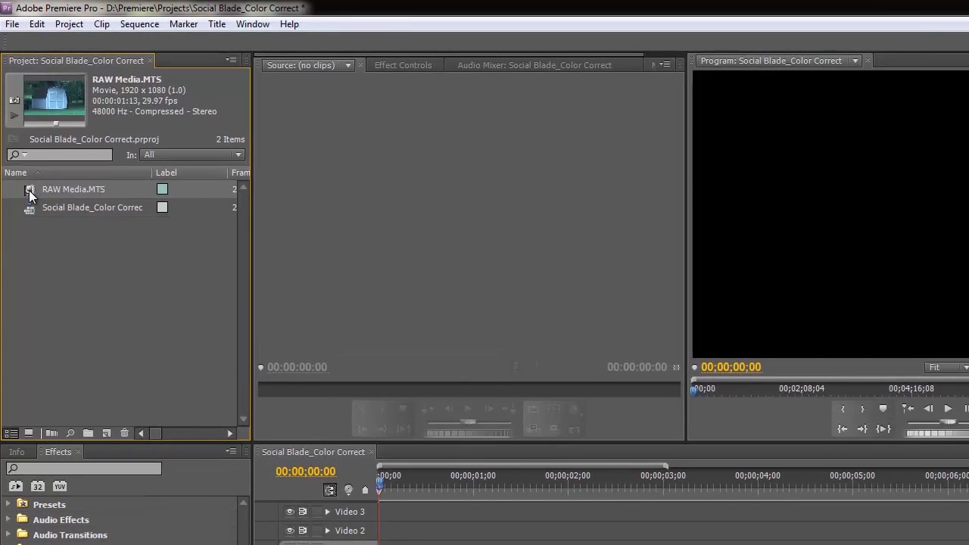
pyautogui.doubleClick(29, 194)
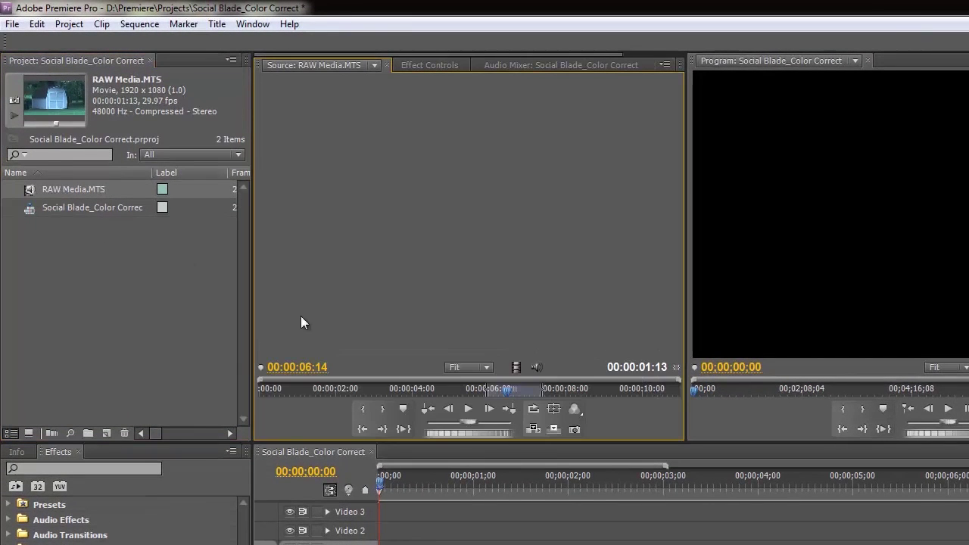
pyautogui.moveTo(505, 397)
pyautogui.mouseDown()
pyautogui.moveTo(513, 393)
pyautogui.moveTo(490, 394)
pyautogui.moveTo(513, 392)
pyautogui.mouseUp()
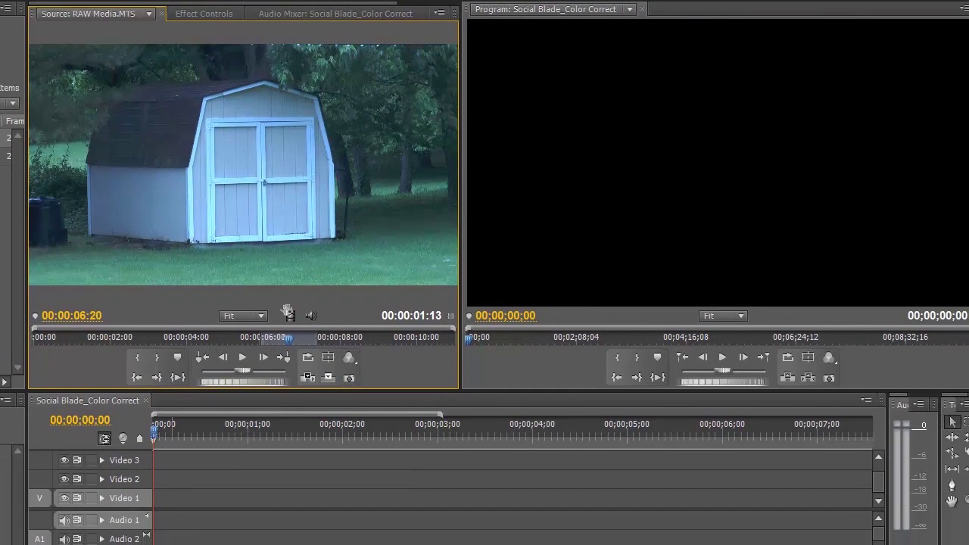
pyautogui.moveTo(288, 314); pyautogui.dragTo(160, 500)
pyautogui.click(172, 426)
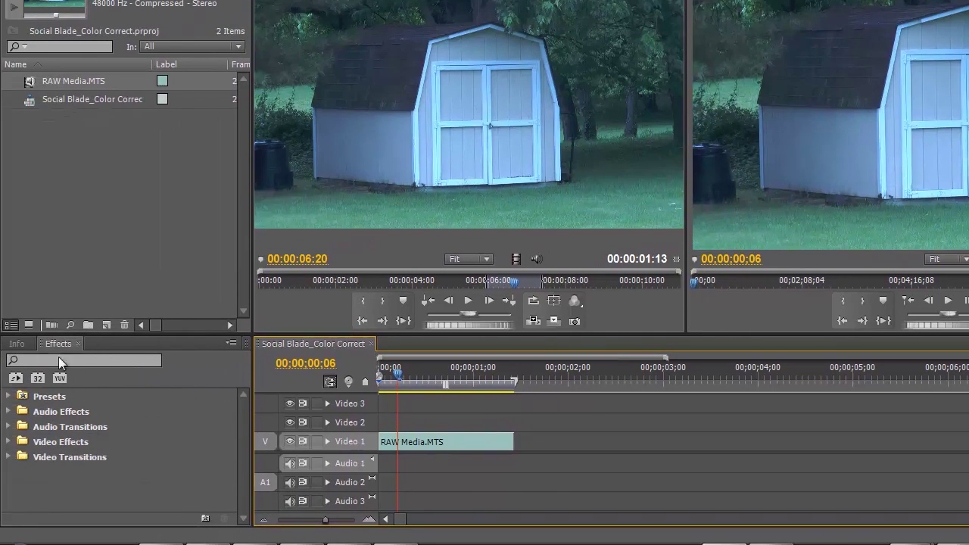
# Search the Effects panel for 'RGB Cur' and apply RGB Curves to the RAW Media.MTS clip
pyautogui.click(54, 346)
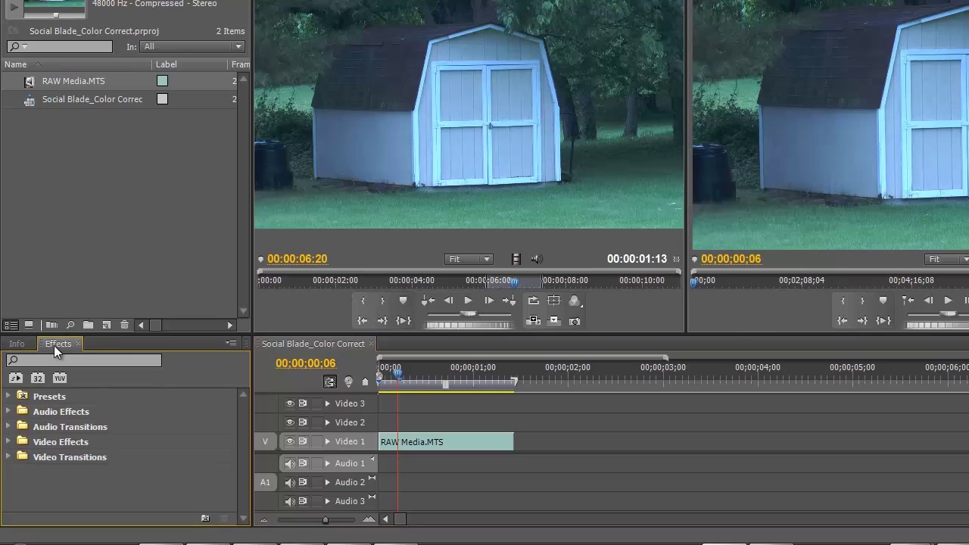
pyautogui.click(57, 362)
pyautogui.write('RGB C')
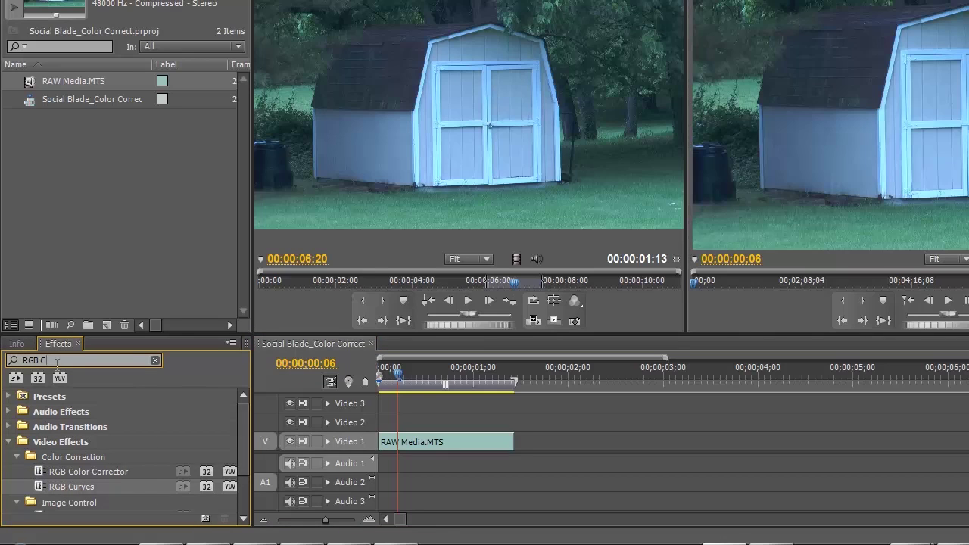
pyautogui.write('ur')
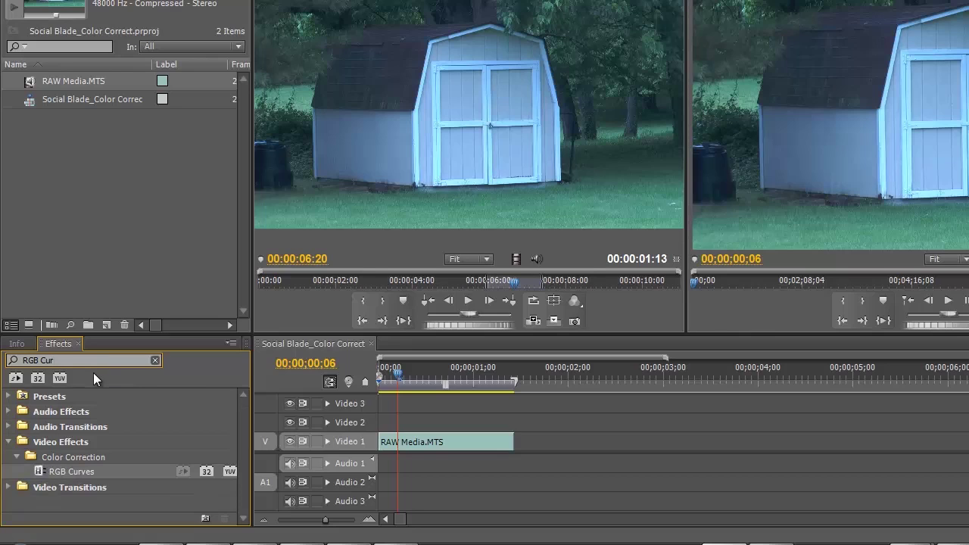
pyautogui.moveTo(46, 472); pyautogui.dragTo(454, 444)
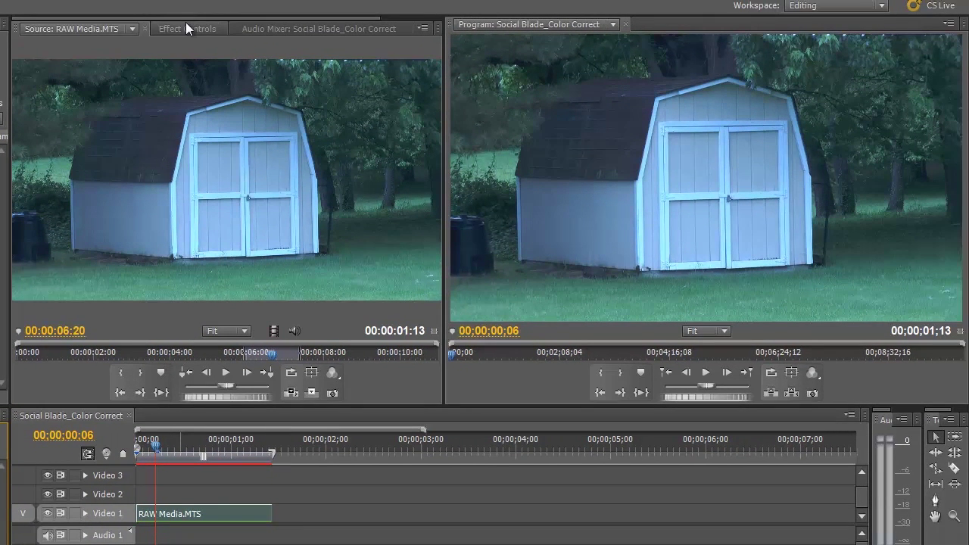
# Turn on RGB Curves split view with a Vertical layout and bring the four curve graphs into view
pyautogui.click(185, 26)
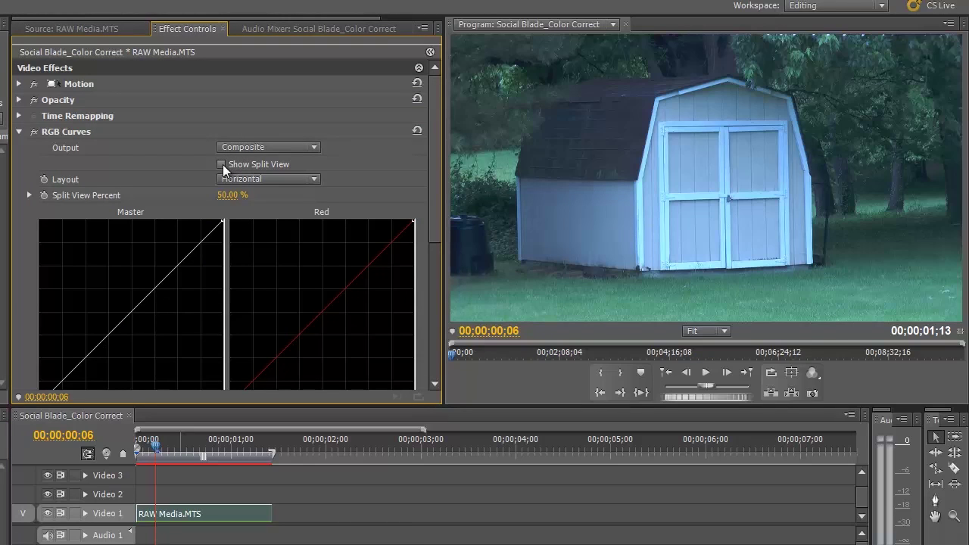
pyautogui.click(241, 180)
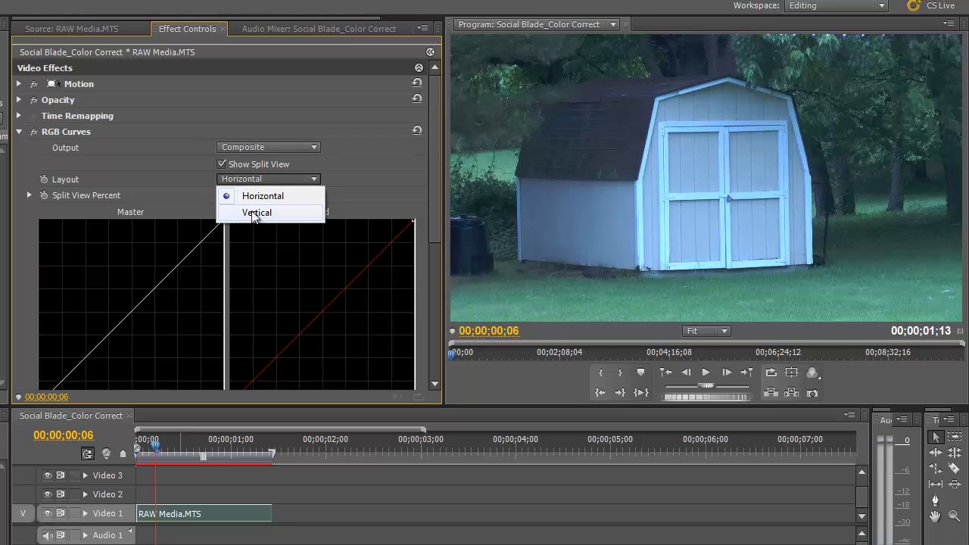
pyautogui.click(254, 213)
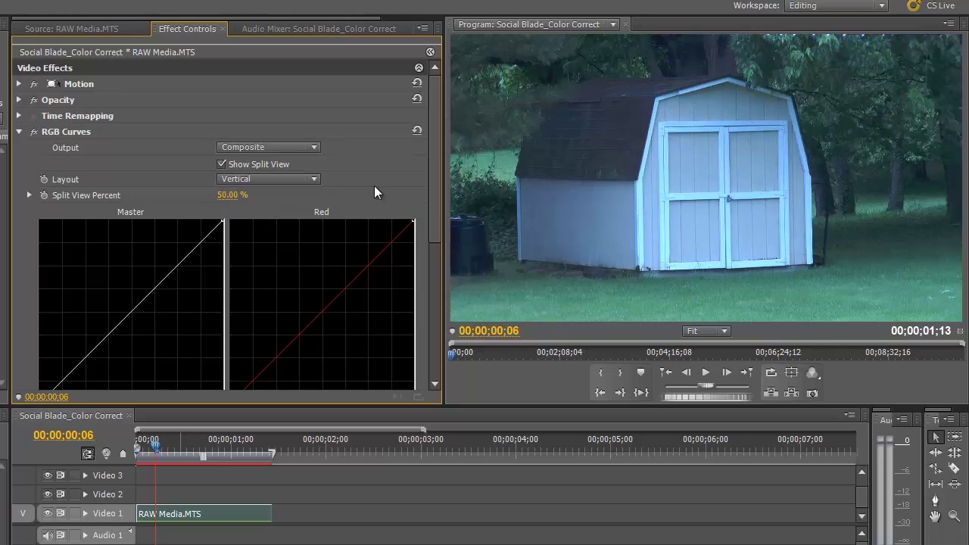
pyautogui.moveTo(431, 180); pyautogui.dragTo(444, 251)
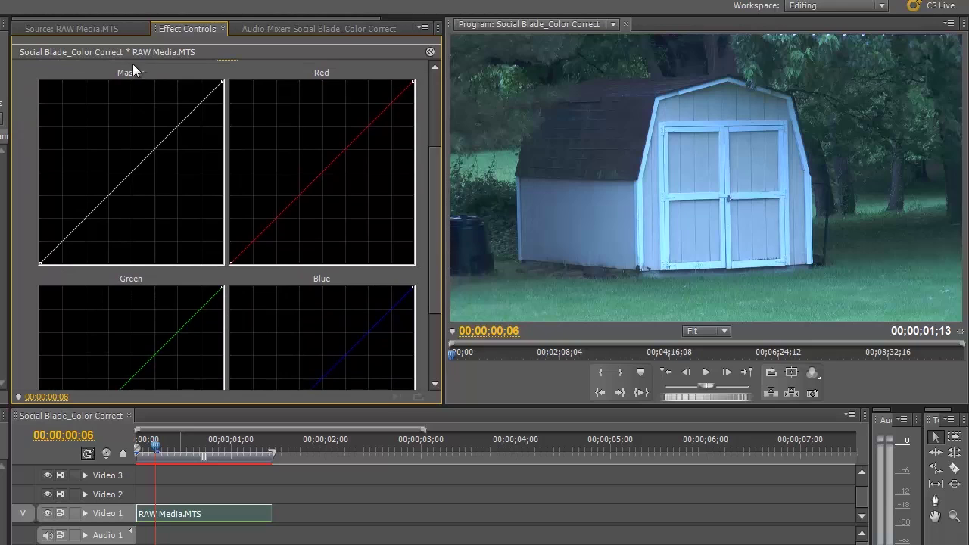
pyautogui.moveTo(125, 177); pyautogui.dragTo(131, 153)
pyautogui.hotkey('ctrl', 'z')
pyautogui.moveTo(296, 163)
pyautogui.mouseDown()
pyautogui.moveTo(308, 162)
pyautogui.moveTo(290, 152)
pyautogui.mouseUp()
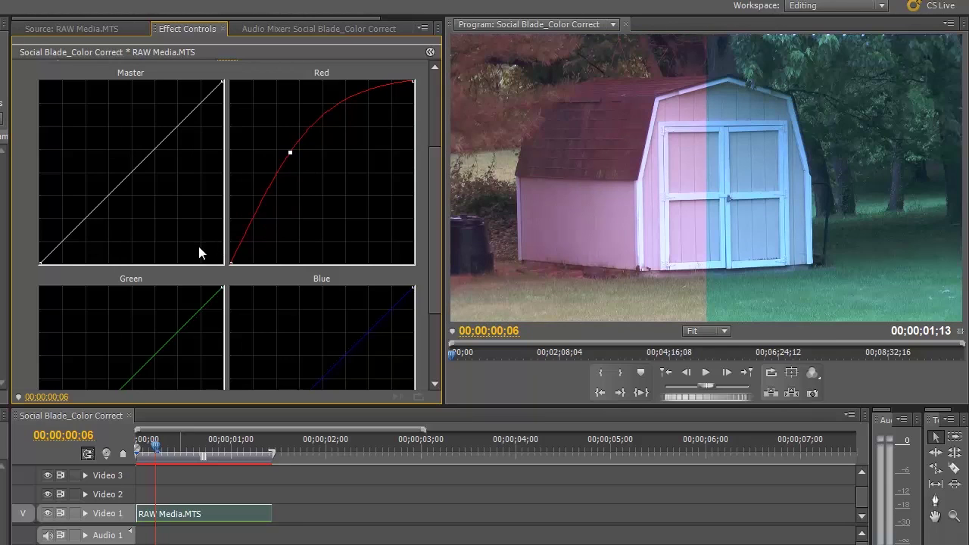
pyautogui.hotkey('ctrl', 'z')
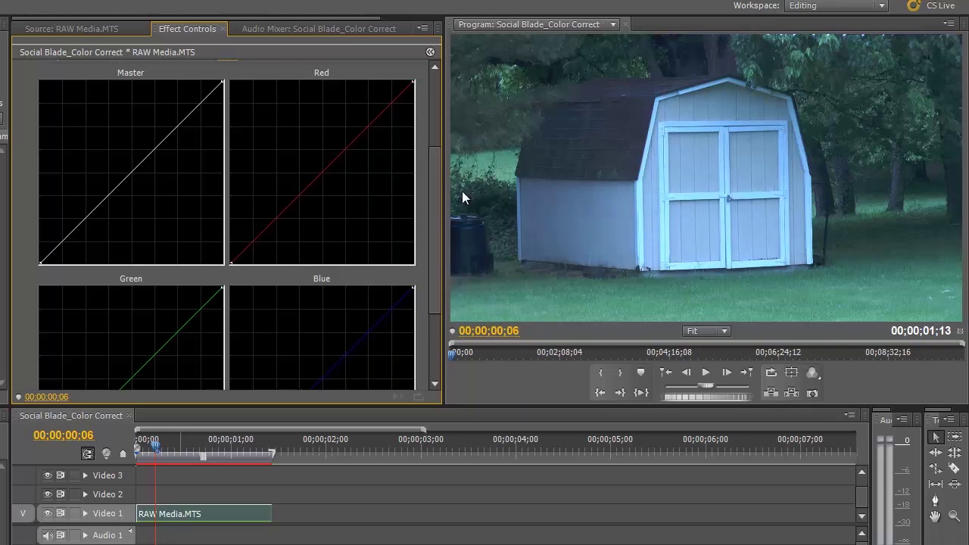
# Reshape the Blue curve downward and add two Green curve points to neutralize the green cast
pyautogui.moveTo(437, 185); pyautogui.dragTo(431, 231)
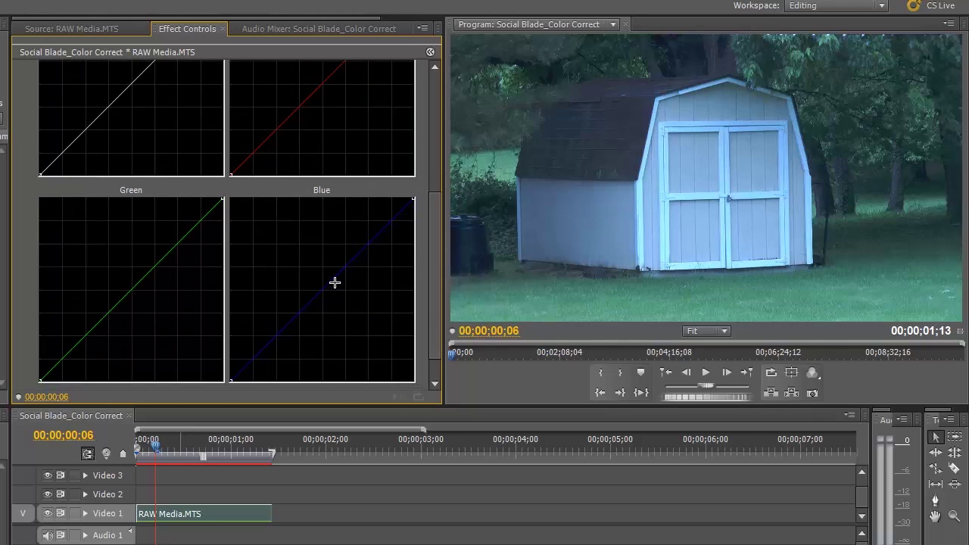
pyautogui.moveTo(318, 290); pyautogui.dragTo(344, 312)
pyautogui.moveTo(345, 313); pyautogui.dragTo(327, 307)
pyautogui.moveTo(109, 313); pyautogui.dragTo(108, 322)
pyautogui.moveTo(149, 283); pyautogui.dragTo(141, 276)
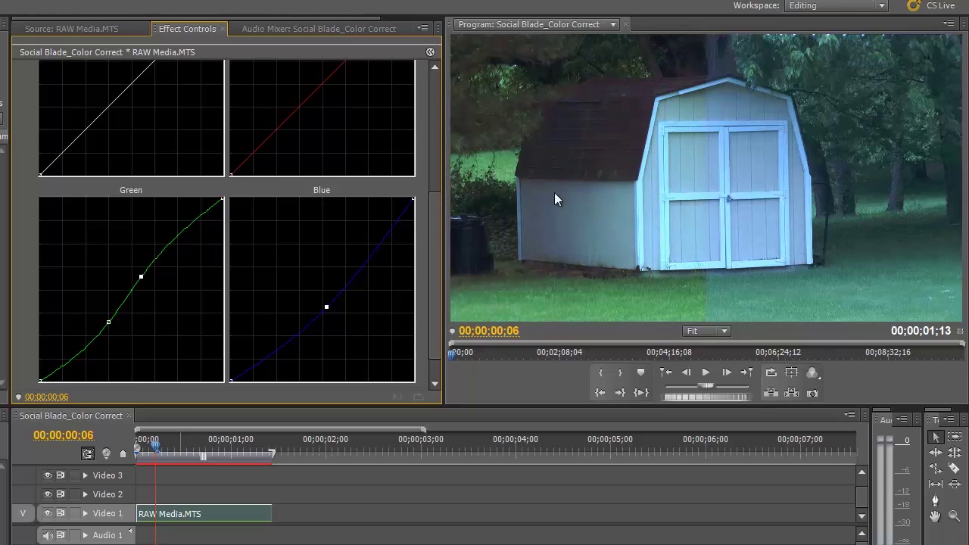
pyautogui.moveTo(433, 241); pyautogui.dragTo(434, 193)
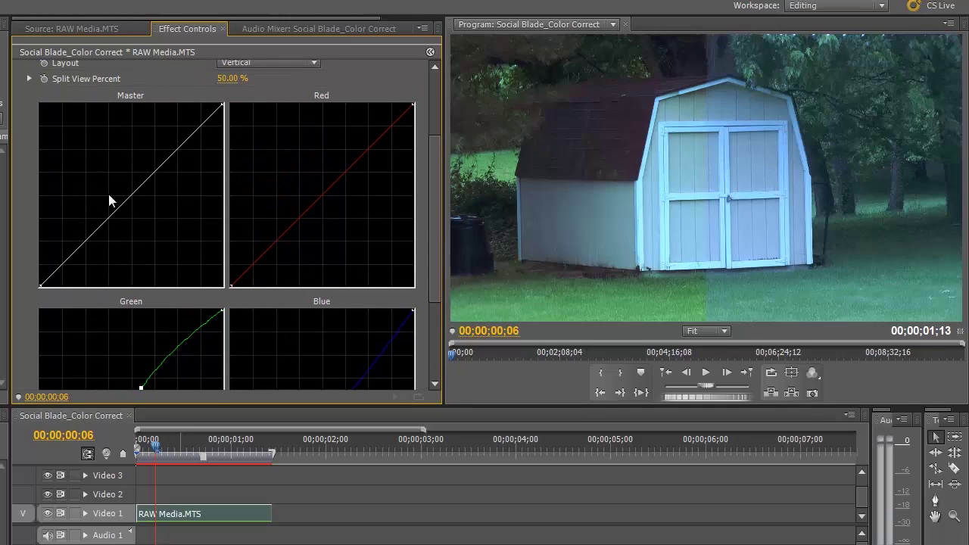
# Bow the Master curve upward and add a lower shadow point to brighten the image
pyautogui.moveTo(126, 199); pyautogui.dragTo(113, 186)
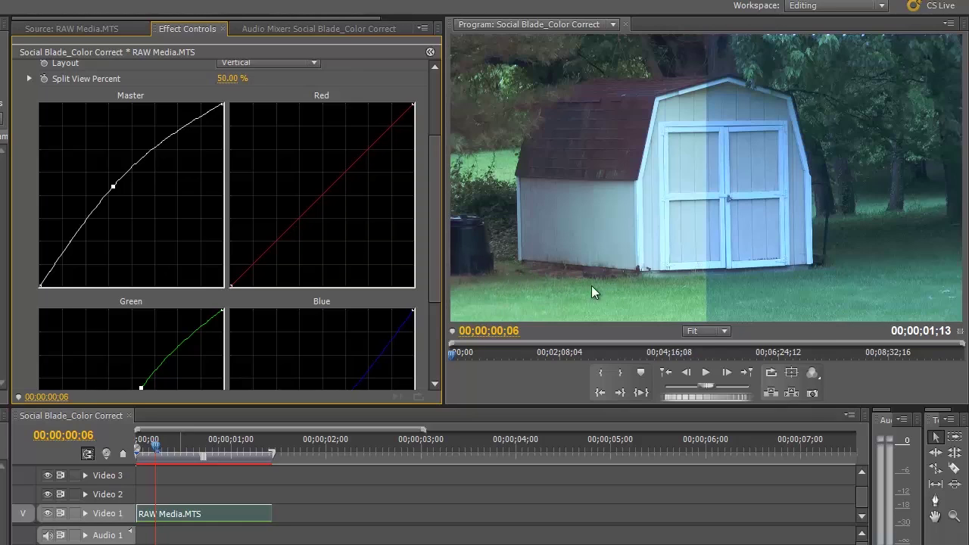
pyautogui.click(68, 248)
pyautogui.moveTo(65, 249); pyautogui.dragTo(71, 250)
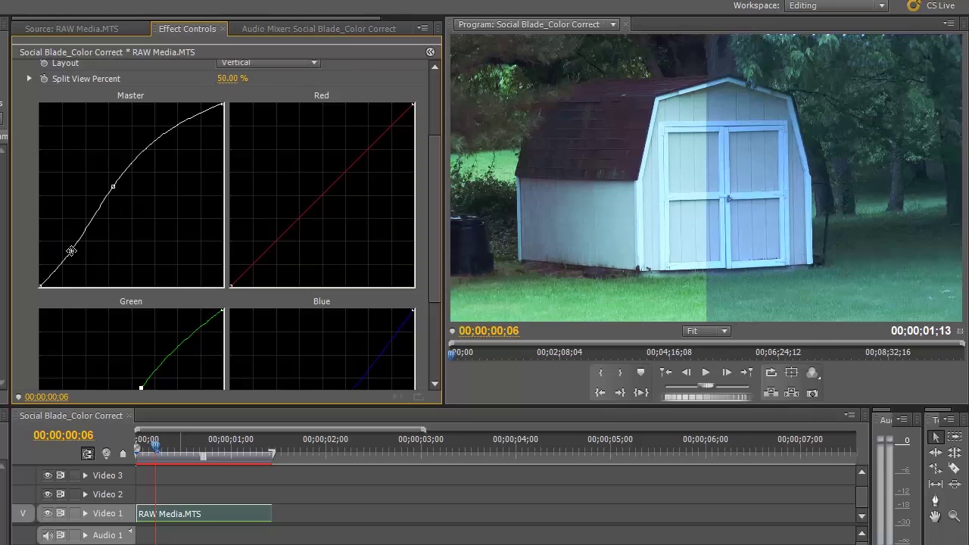
pyautogui.moveTo(72, 250); pyautogui.dragTo(70, 251)
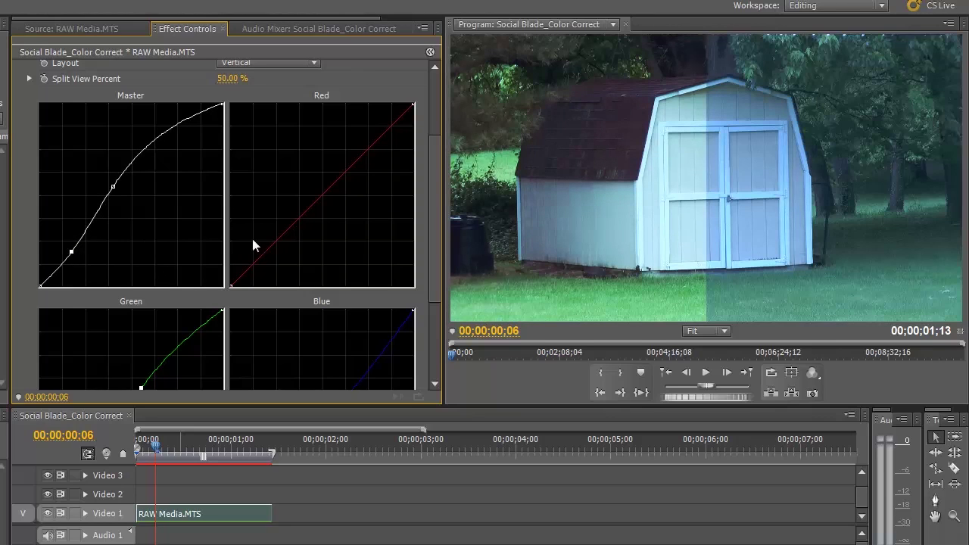
# Nudge the Red and Blue curves slightly upward and refine the Master curve shape
pyautogui.moveTo(431, 231); pyautogui.dragTo(431, 273)
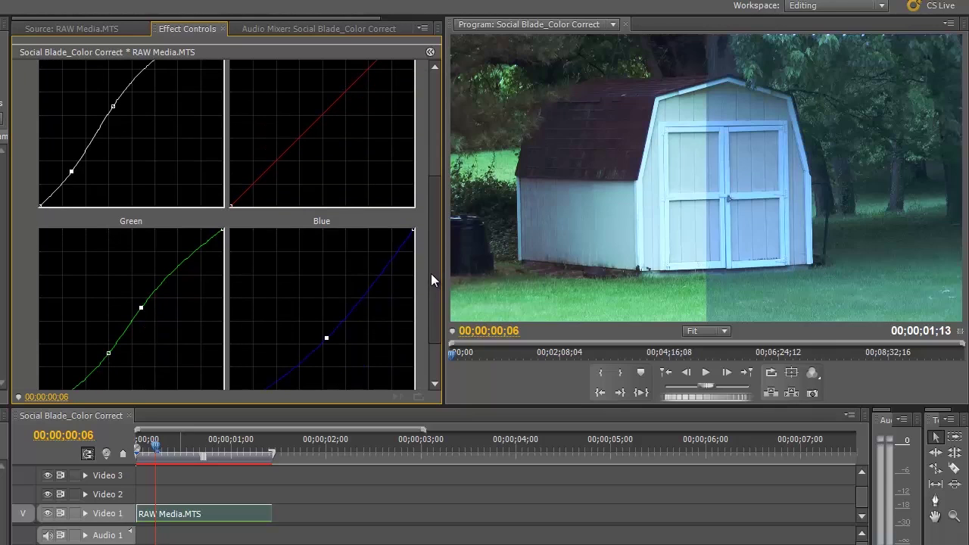
pyautogui.moveTo(324, 109); pyautogui.dragTo(320, 107)
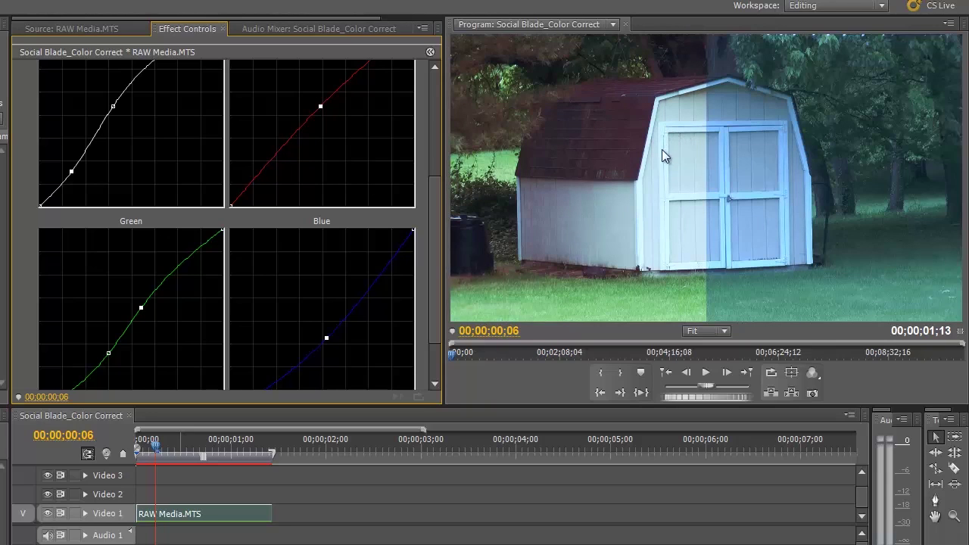
pyautogui.scroll(-3, 426, 236)
pyautogui.moveTo(326, 275); pyautogui.dragTo(331, 270)
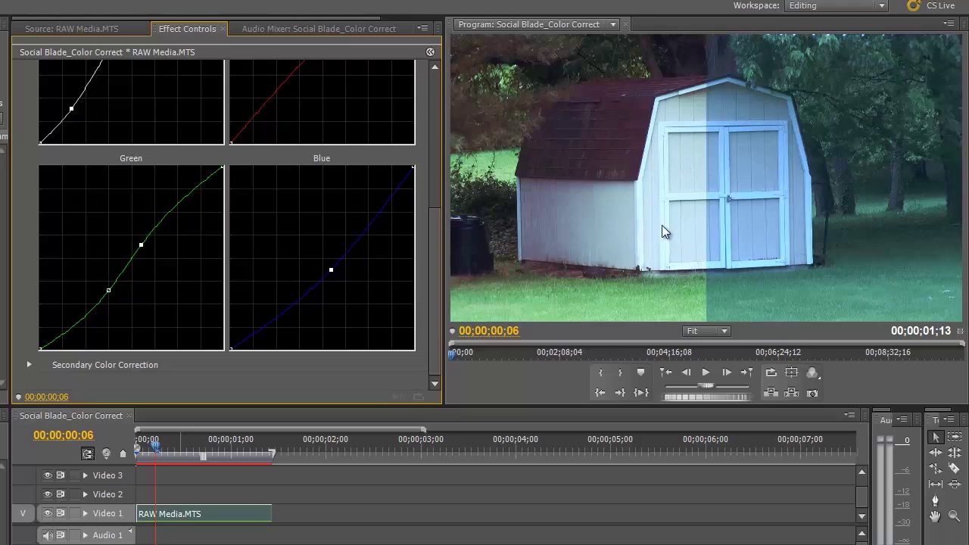
pyautogui.moveTo(436, 221); pyautogui.dragTo(425, 127)
pyautogui.moveTo(113, 190); pyautogui.dragTo(117, 193)
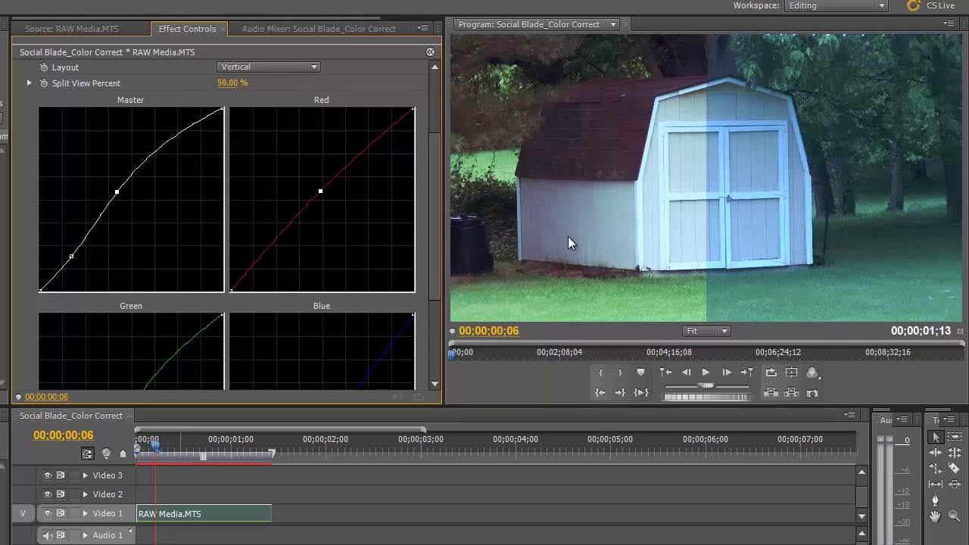
pyautogui.moveTo(430, 173); pyautogui.dragTo(433, 254)
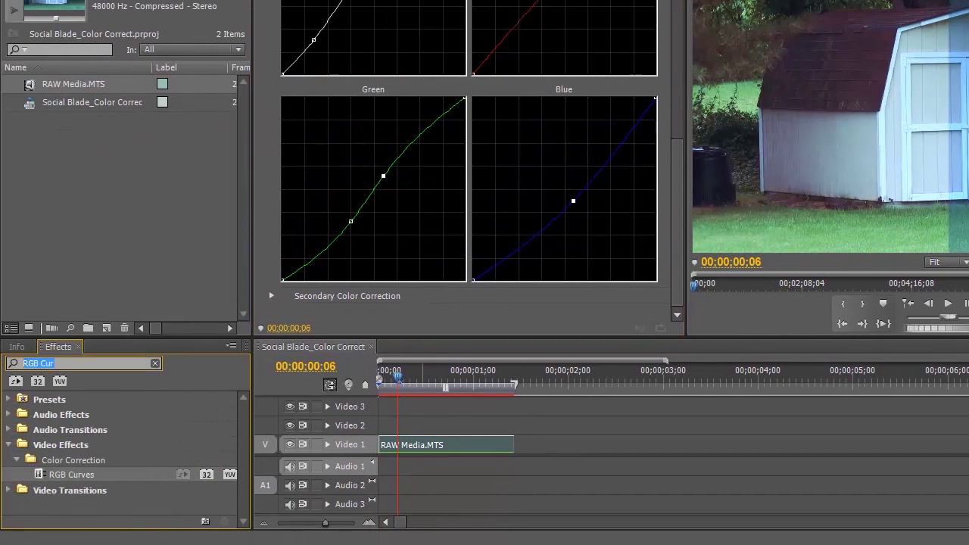
# Search 'fast c' and apply Fast Color Corrector to the RAW Media.MTS clip
pyautogui.write('fast')
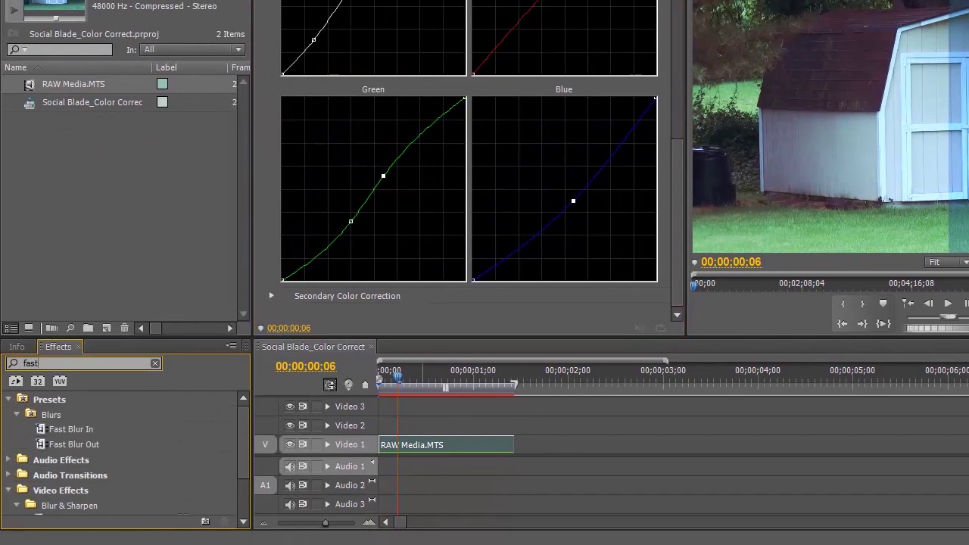
pyautogui.write(' c')
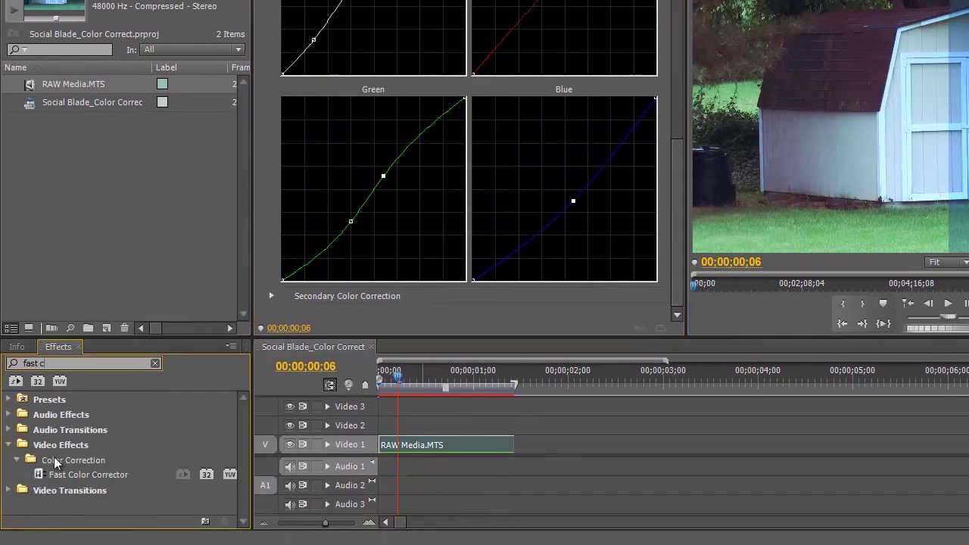
pyautogui.moveTo(40, 474); pyautogui.dragTo(412, 446)
pyautogui.scroll(-8, 389, 315)
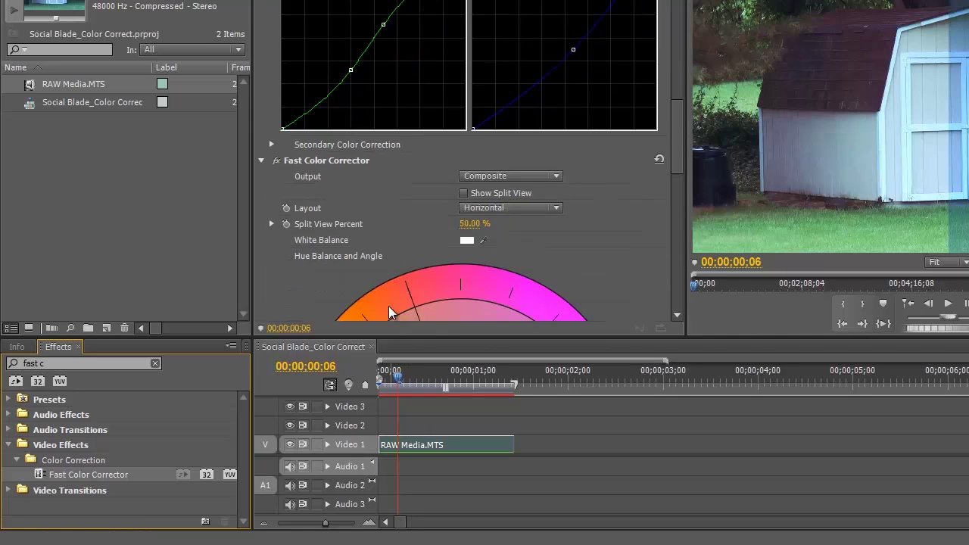
pyautogui.scroll(-6, 369, 302)
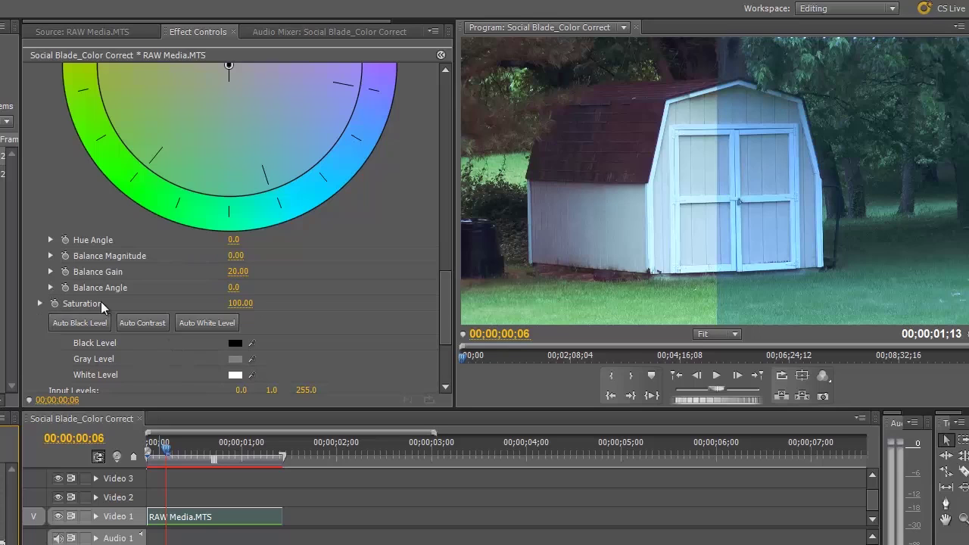
# Raise Saturation to 126 and Input Black Level to 6.05, stepping a few frames ahead
pyautogui.moveTo(230, 303); pyautogui.dragTo(266, 304)
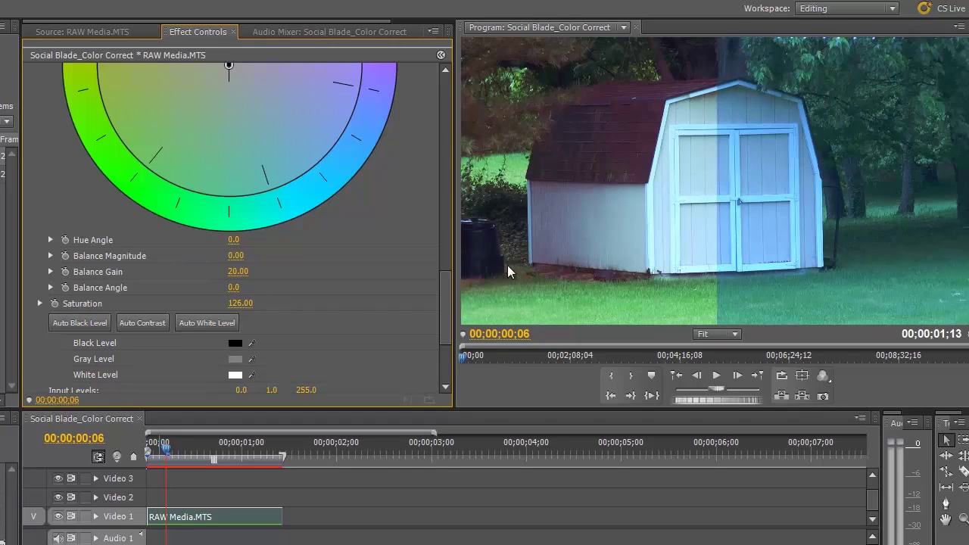
pyautogui.press('Right')
pyautogui.press('Right')
pyautogui.press('Right')
pyautogui.press('Right')
pyautogui.press('Right')
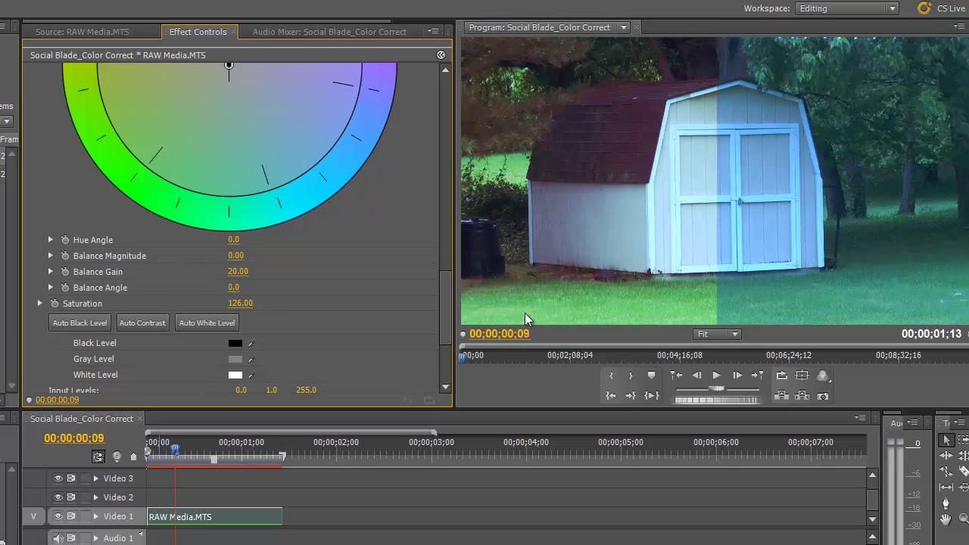
pyautogui.moveTo(447, 292); pyautogui.dragTo(446, 327)
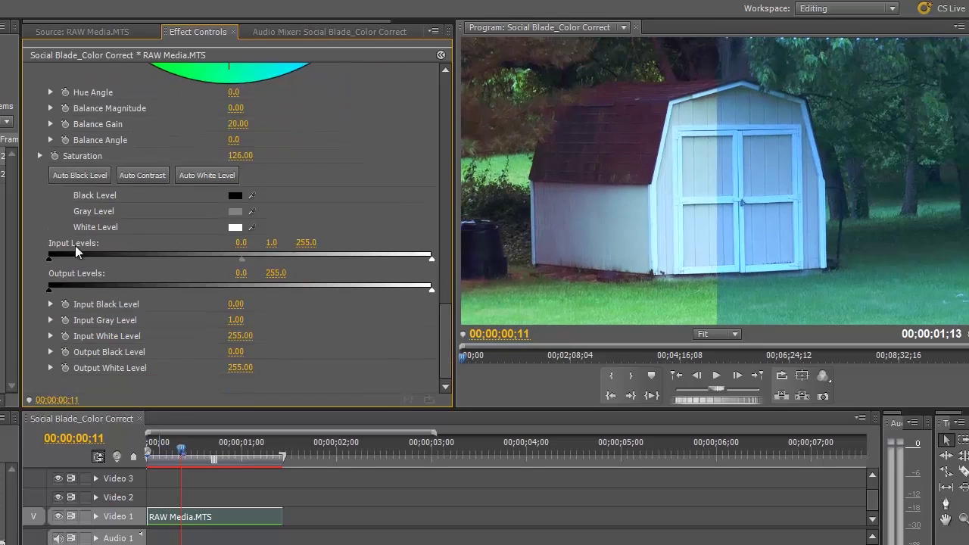
pyautogui.moveTo(50, 258); pyautogui.dragTo(60, 262)
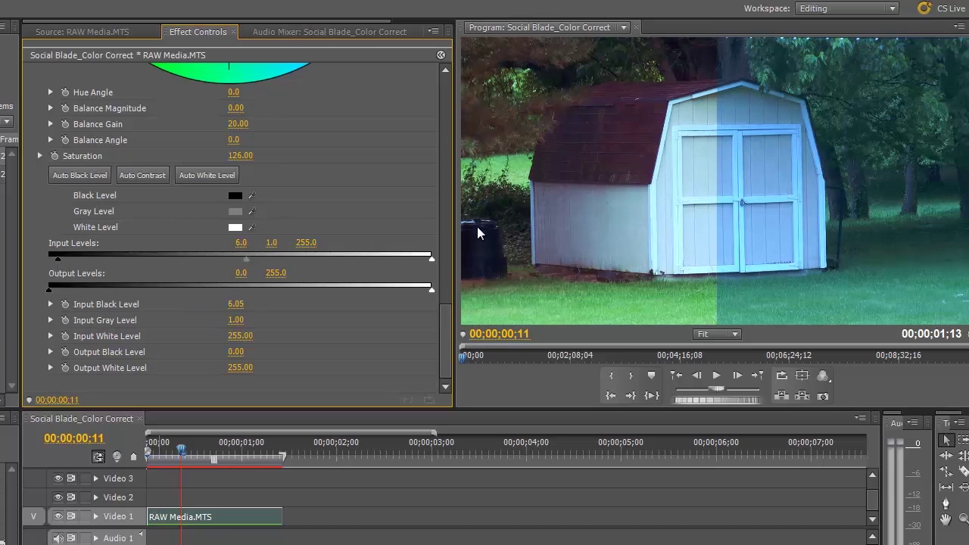
# Delete the RGB Curves effect from the RAW Media.MTS clip, keeping Fast Color Corrector
pyautogui.moveTo(443, 320); pyautogui.dragTo(448, 150)
pyautogui.scroll(3, 364, 140)
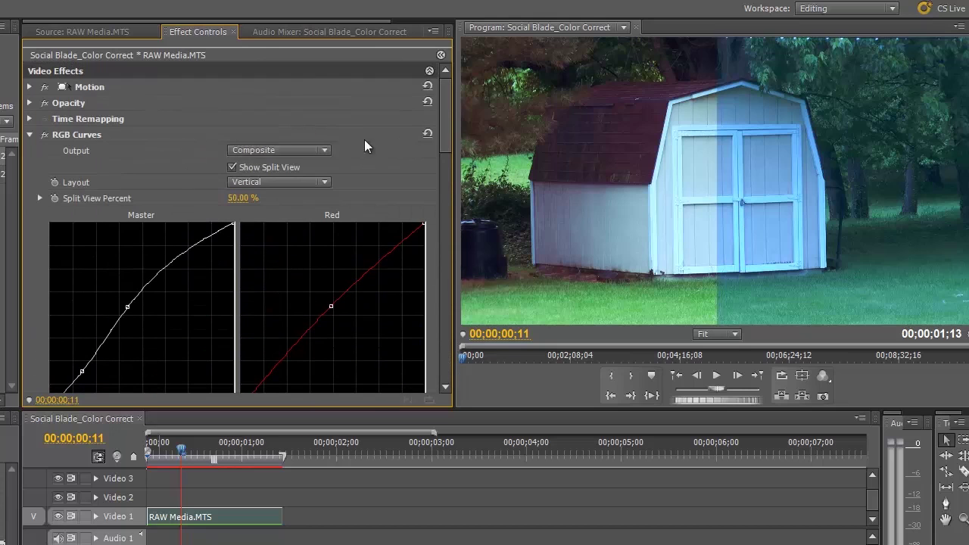
pyautogui.click(65, 137)
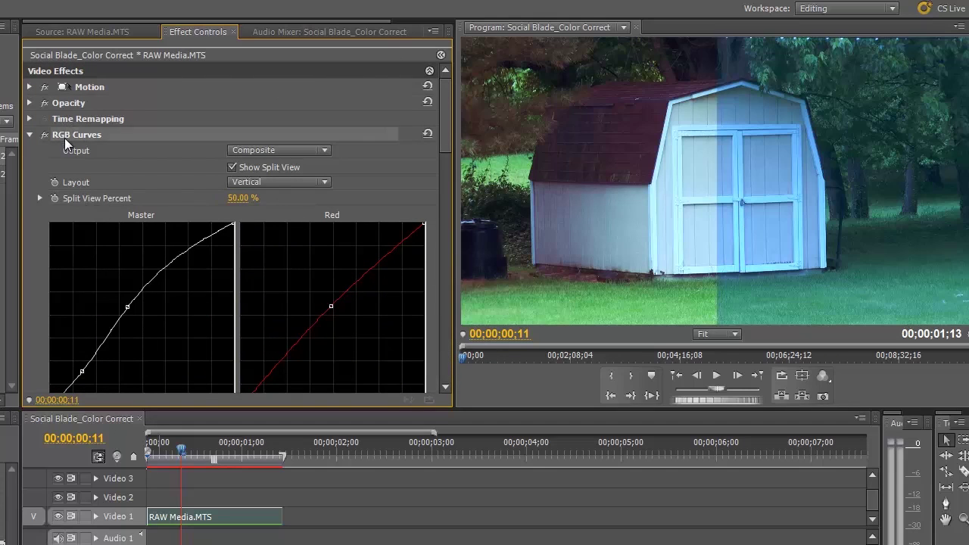
pyautogui.press('Delete')
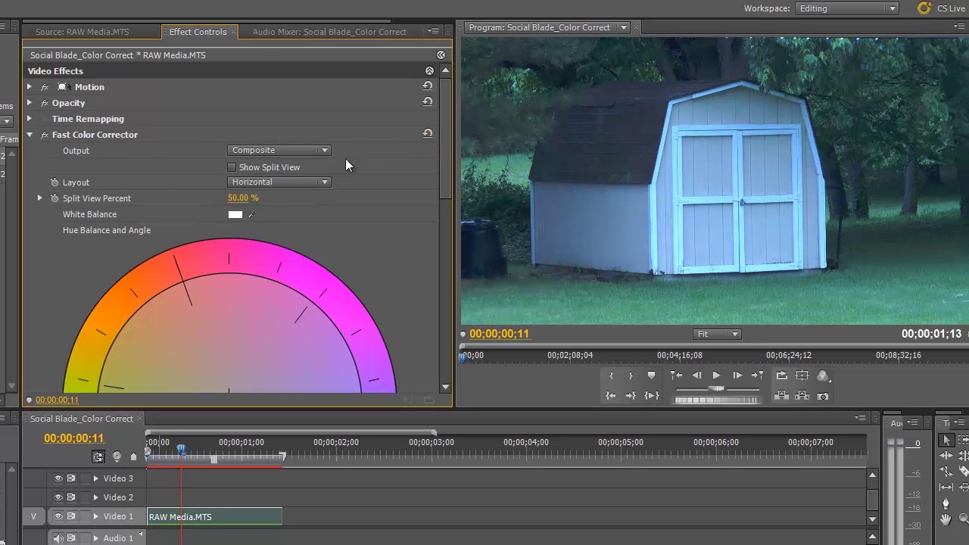
pyautogui.moveTo(444, 165); pyautogui.dragTo(444, 191)
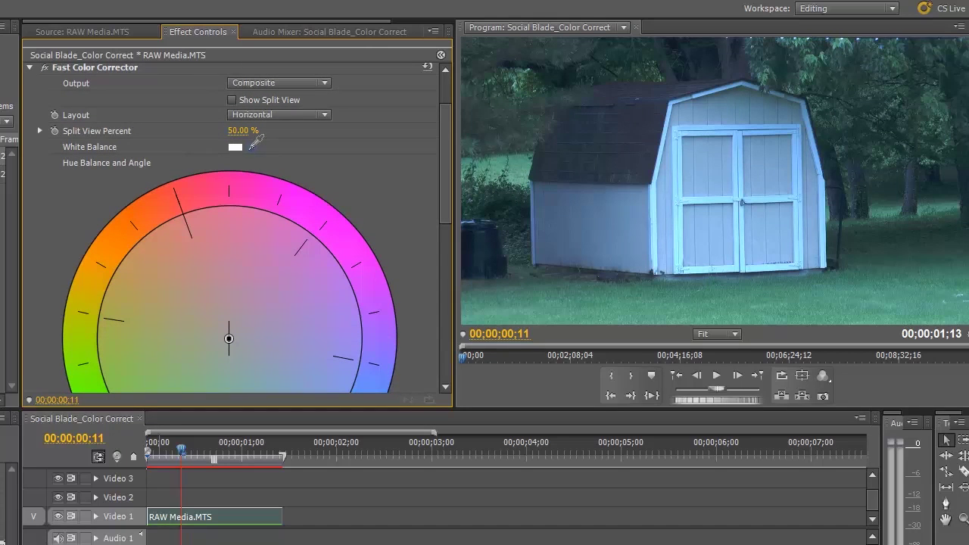
# Sample white balance from the shed frame (Balance Magnitude 43.86) and raise Saturation to 143
pyautogui.moveTo(255, 143); pyautogui.dragTo(654, 246)
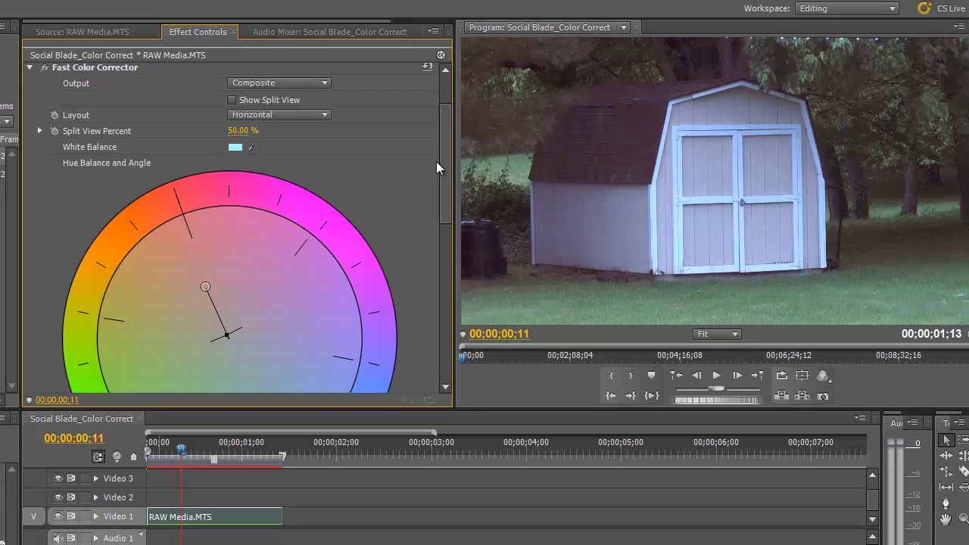
pyautogui.moveTo(450, 176); pyautogui.dragTo(449, 290)
pyautogui.moveTo(238, 261); pyautogui.dragTo(274, 260)
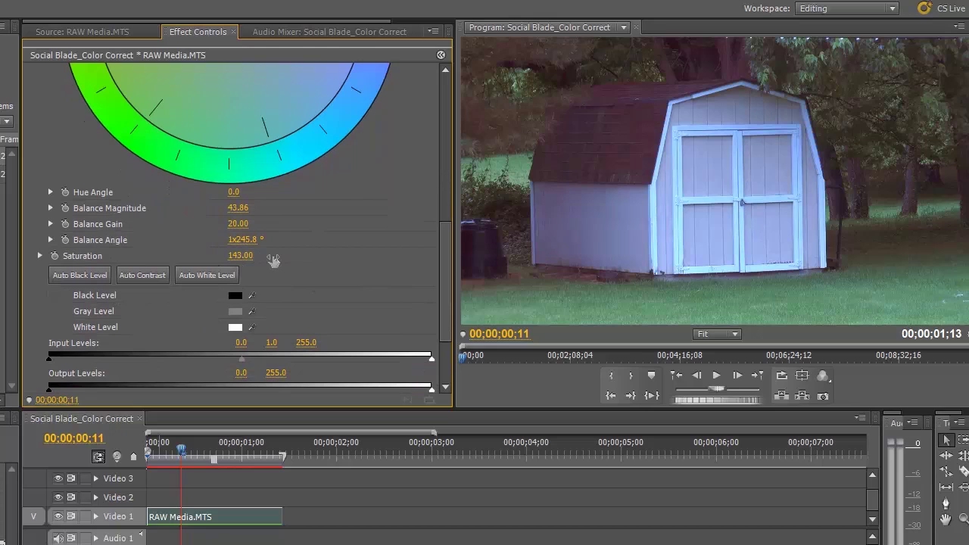
# Set Input Levels to 13.1 black and 218.7 white, Saturation to 157, and nudge Hue Balance
pyautogui.moveTo(273, 260); pyautogui.dragTo(266, 260)
pyautogui.moveTo(430, 356); pyautogui.dragTo(398, 362)
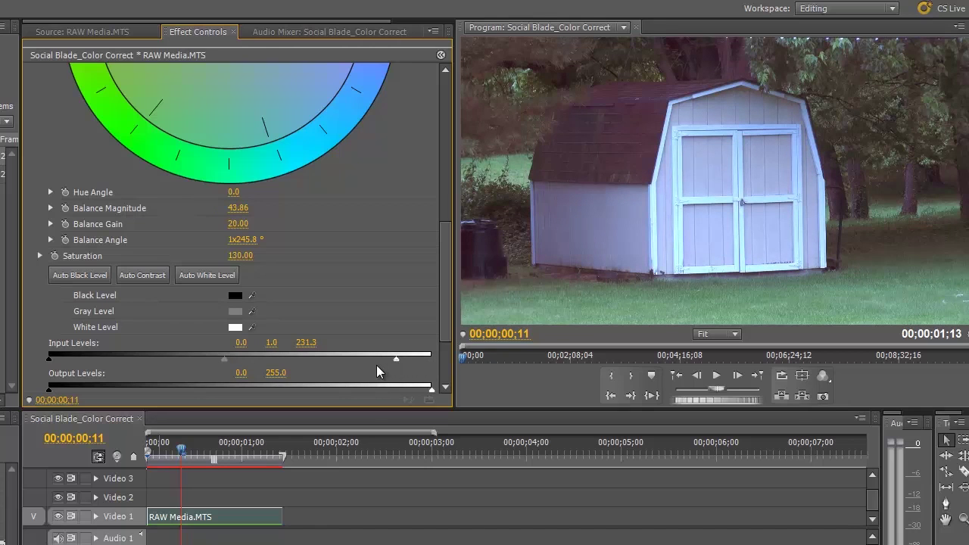
pyautogui.moveTo(395, 357); pyautogui.dragTo(377, 359)
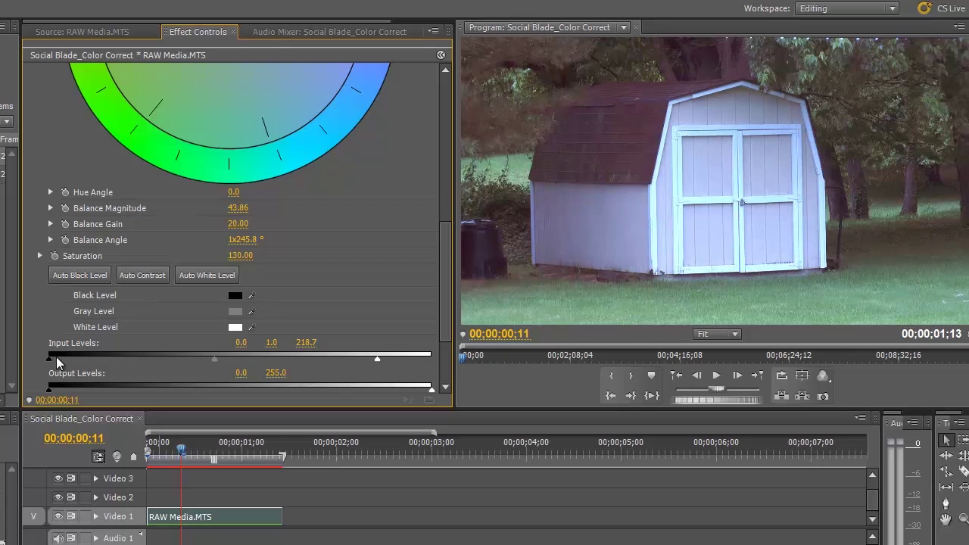
pyautogui.moveTo(59, 363); pyautogui.dragTo(69, 364)
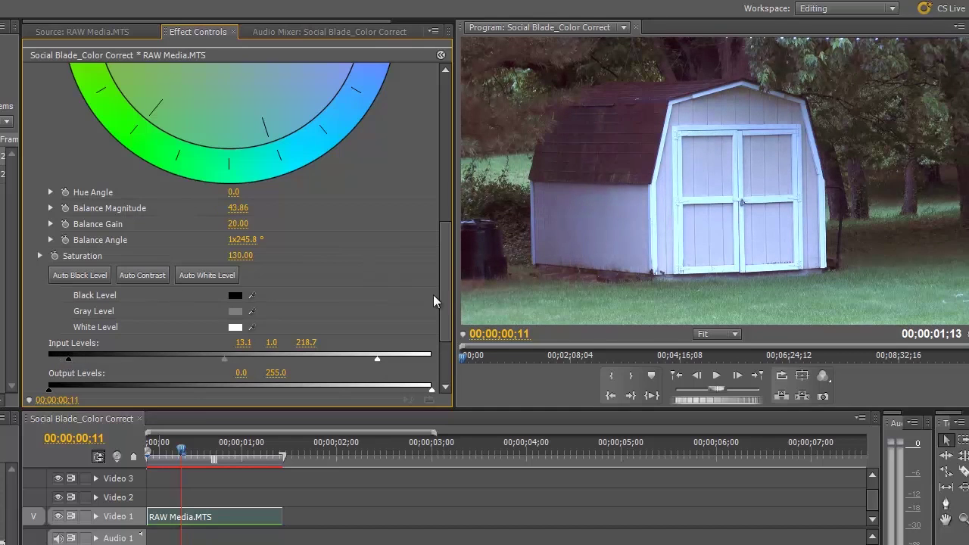
pyautogui.moveTo(227, 261); pyautogui.dragTo(265, 260)
pyautogui.moveTo(443, 270); pyautogui.dragTo(447, 186)
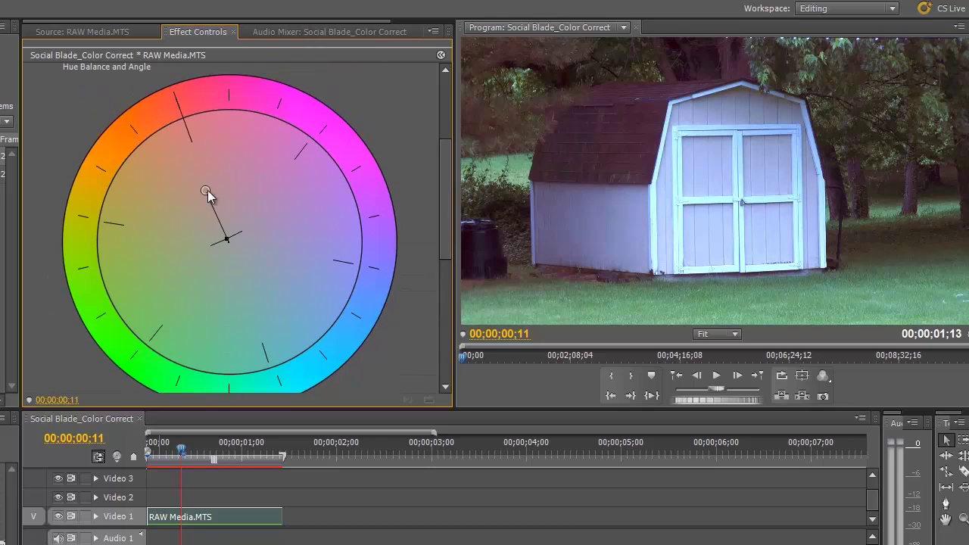
pyautogui.moveTo(204, 186); pyautogui.dragTo(204, 188)
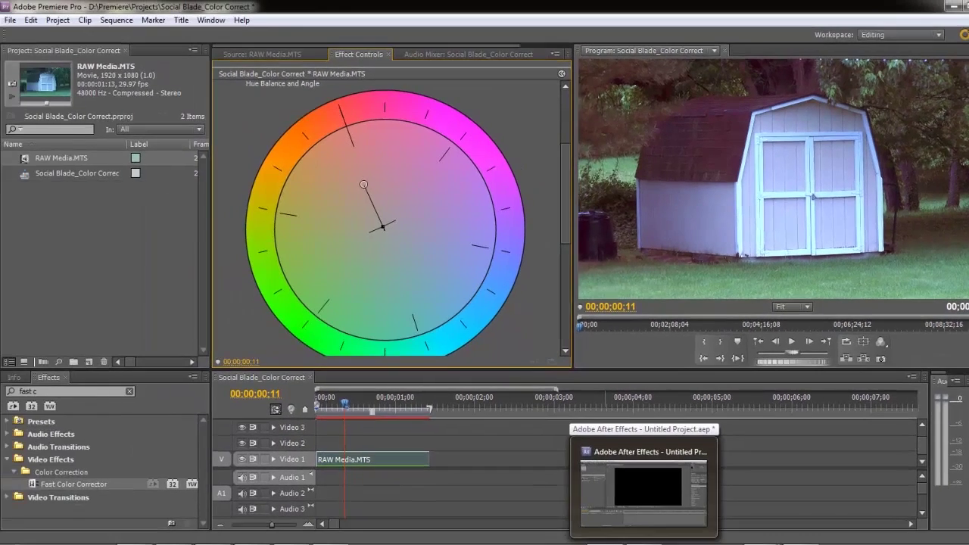
# In After Effects, add the RAW Media.MTS footage as the first layer of the RAW Media composition
pyautogui.click(681, 454)
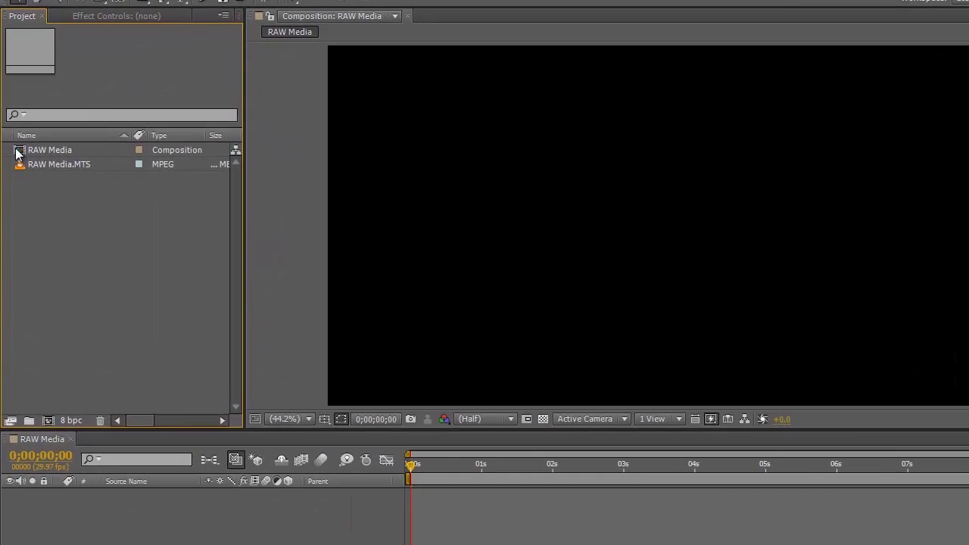
pyautogui.click(16, 159)
pyautogui.moveTo(23, 172); pyautogui.dragTo(120, 491)
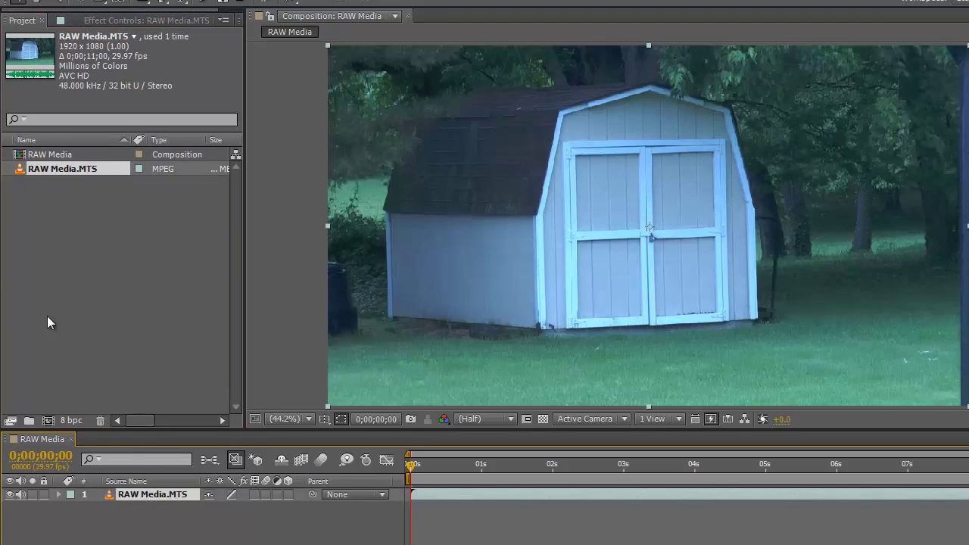
pyautogui.click(23, 156)
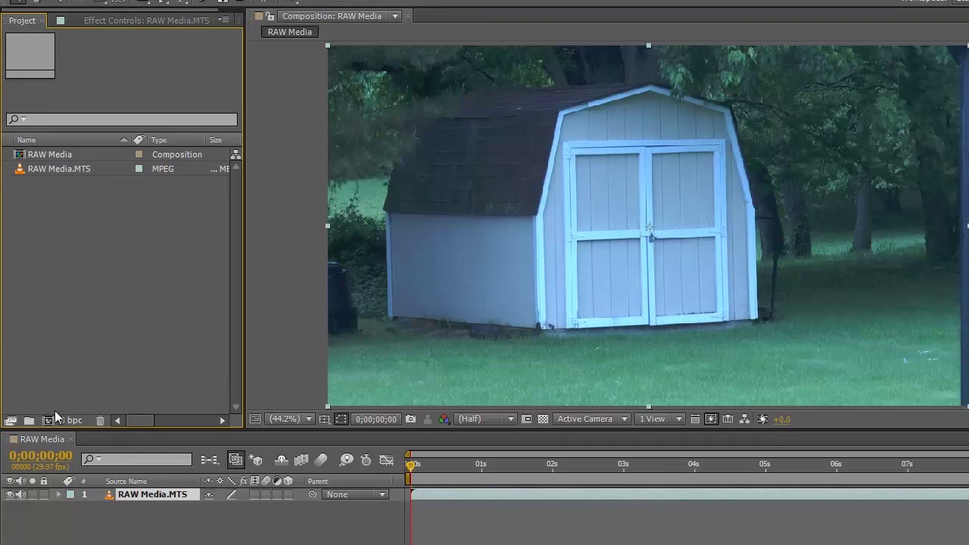
pyautogui.moveTo(29, 169)
pyautogui.mouseDown()
pyautogui.moveTo(44, 263)
pyautogui.moveTo(46, 421)
pyautogui.moveTo(16, 179)
pyautogui.mouseUp()
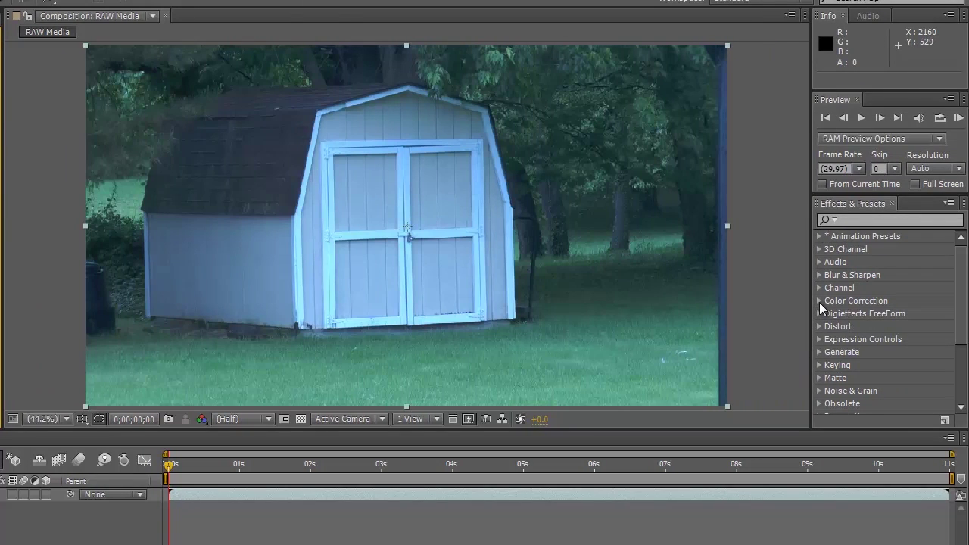
# Apply the Color Correction > Curves effect to the RAW Media.MTS shed layer
pyautogui.click(819, 302)
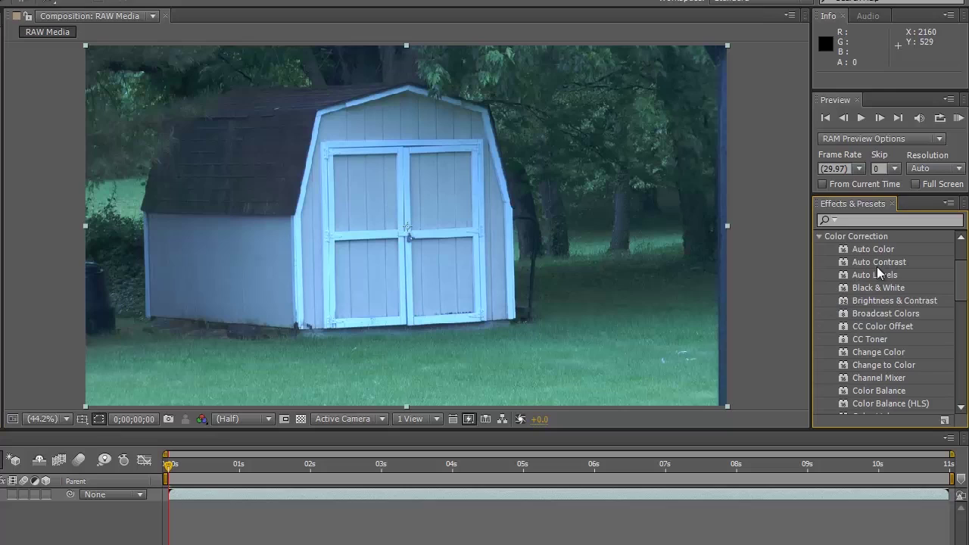
pyautogui.scroll(-4, 875, 336)
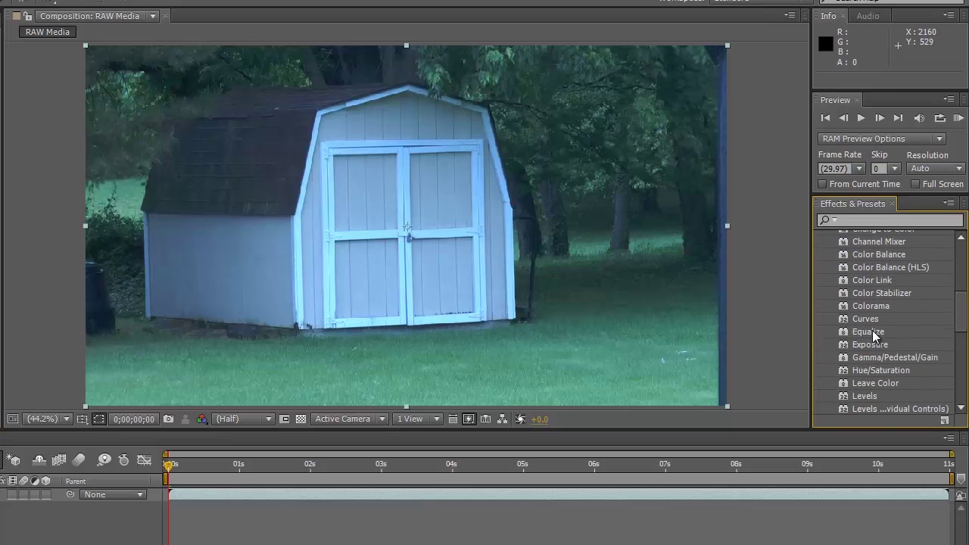
pyautogui.moveTo(846, 323); pyautogui.dragTo(410, 239)
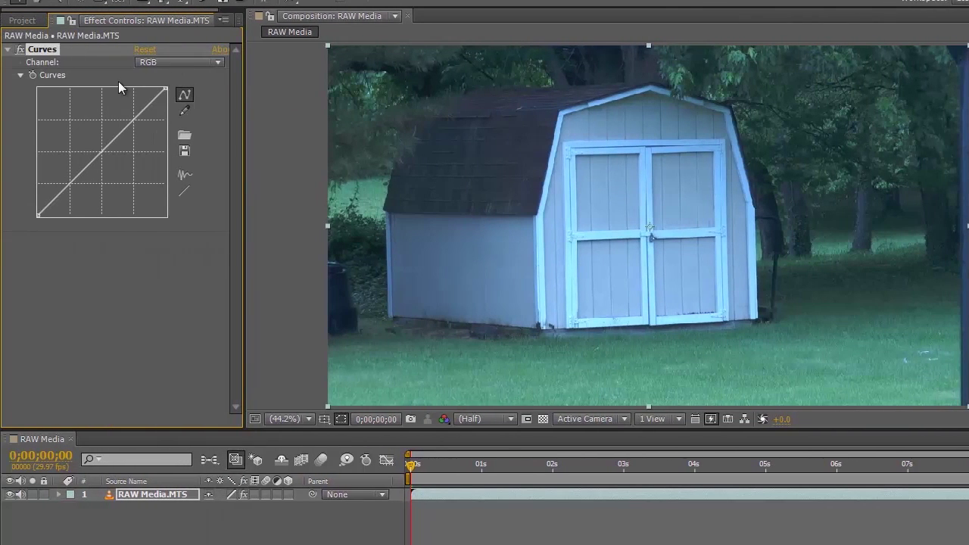
# Brighten the shed footage by raising the RGB curve in Curves
pyautogui.click(22, 20)
pyautogui.click(90, 23)
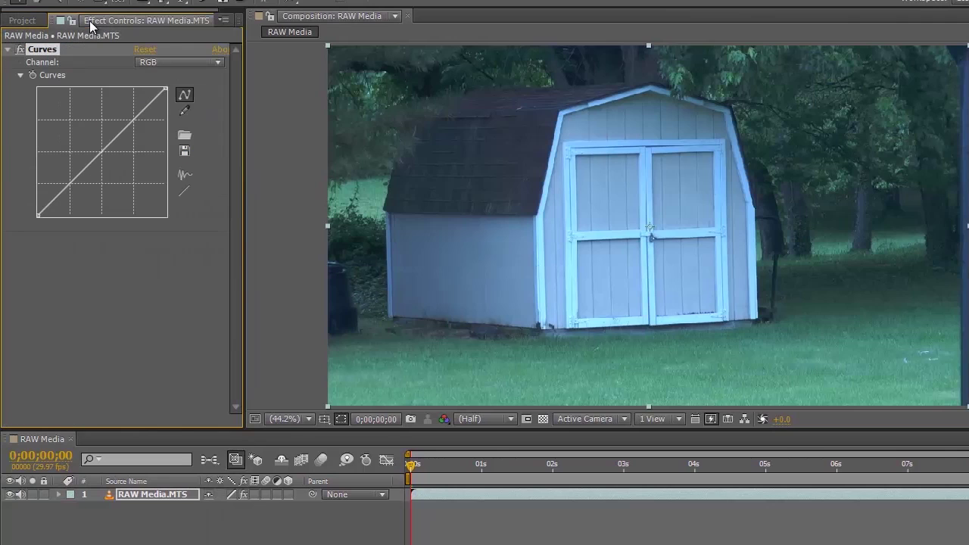
pyautogui.click(177, 63)
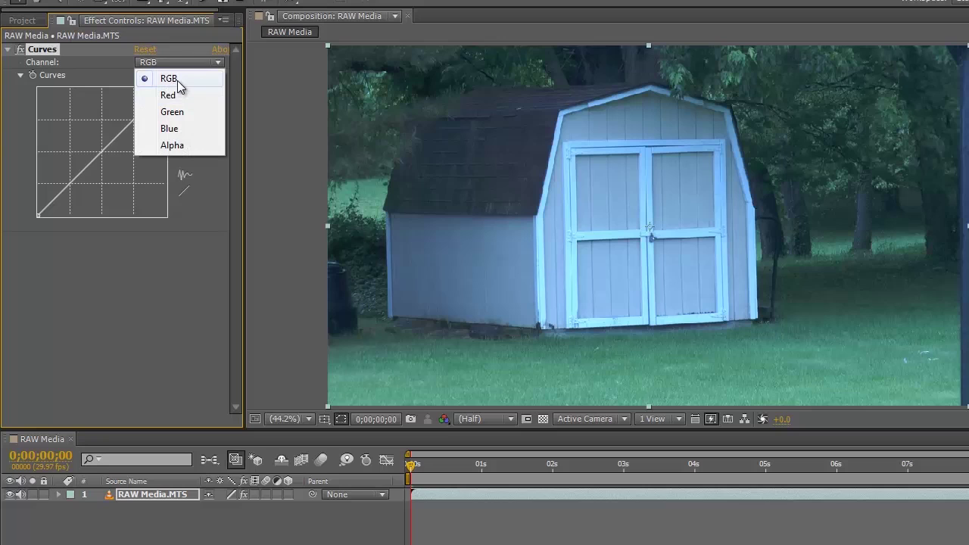
pyautogui.click(98, 155)
pyautogui.moveTo(98, 156); pyautogui.dragTo(77, 178)
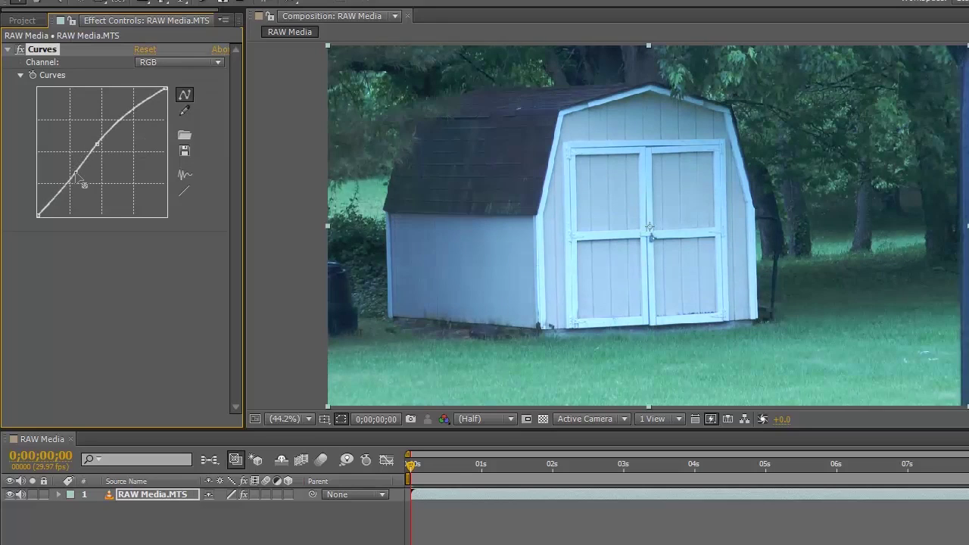
# Pull the Blue curve down and bend the lower part of the Green curve
pyautogui.click(155, 63)
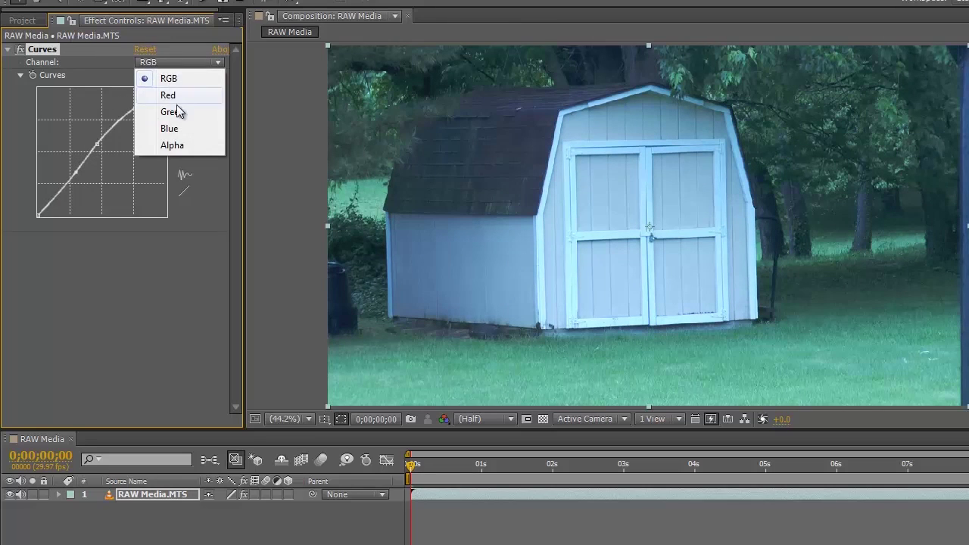
pyautogui.click(170, 129)
pyautogui.moveTo(102, 151); pyautogui.dragTo(109, 161)
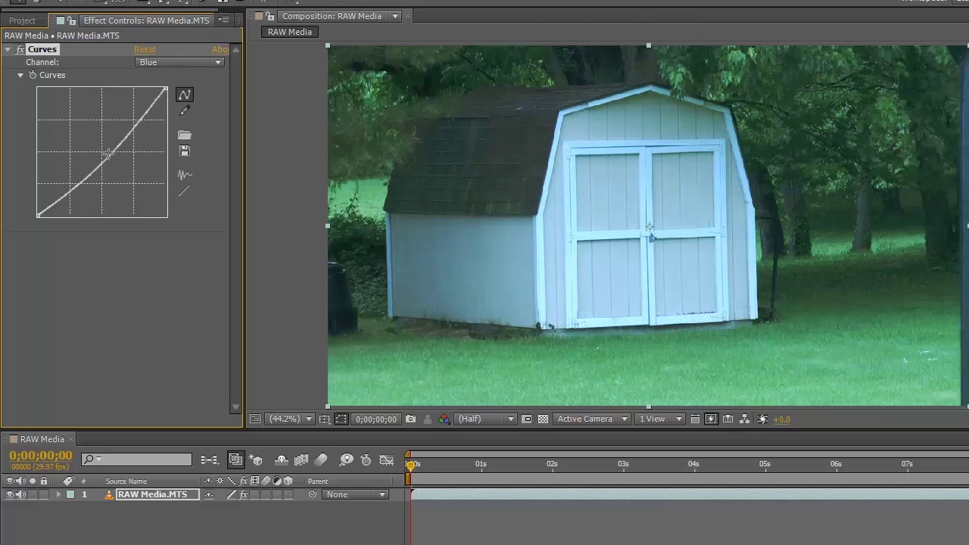
pyautogui.click(159, 63)
pyautogui.click(168, 112)
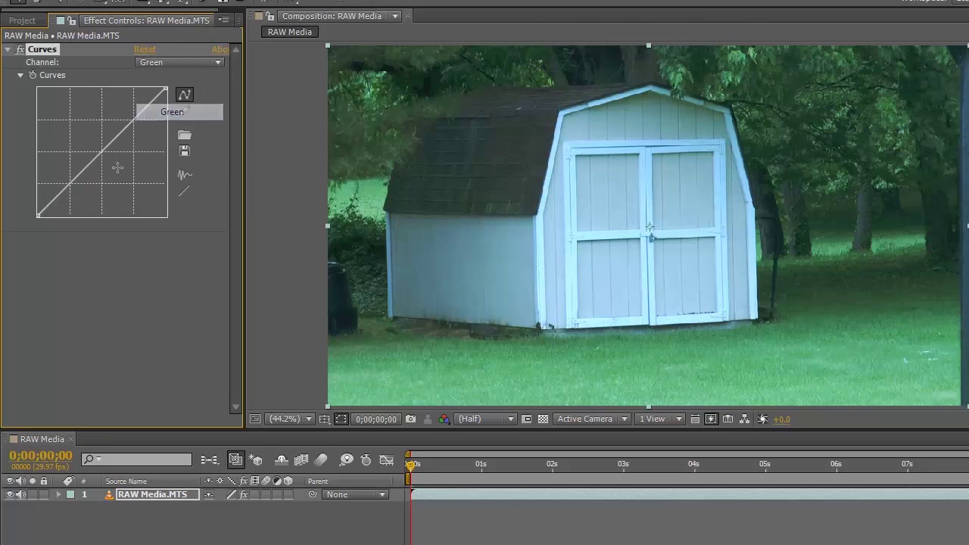
pyautogui.click(86, 175)
pyautogui.moveTo(75, 190); pyautogui.dragTo(73, 191)
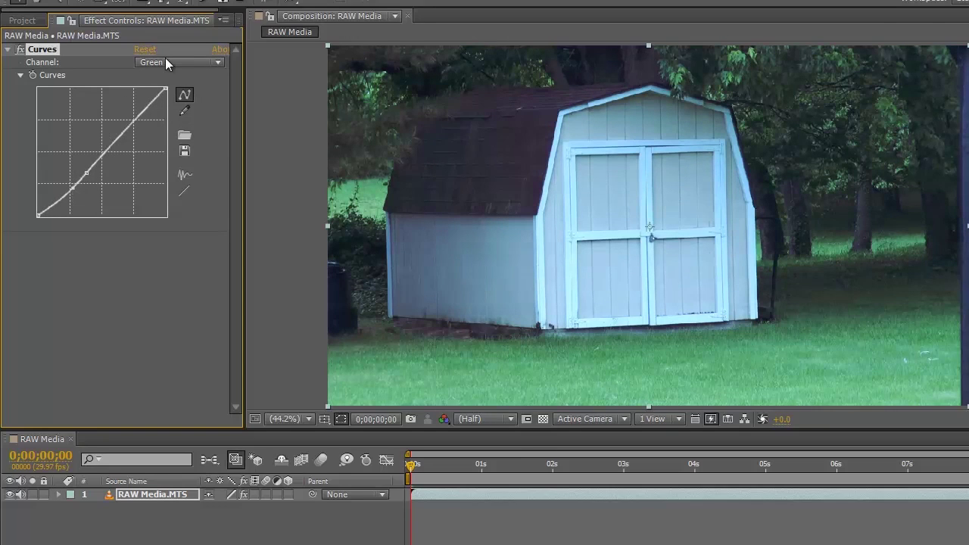
# Warm the image by bowing the Red curve upward through two points
pyautogui.click(198, 62)
pyautogui.click(185, 96)
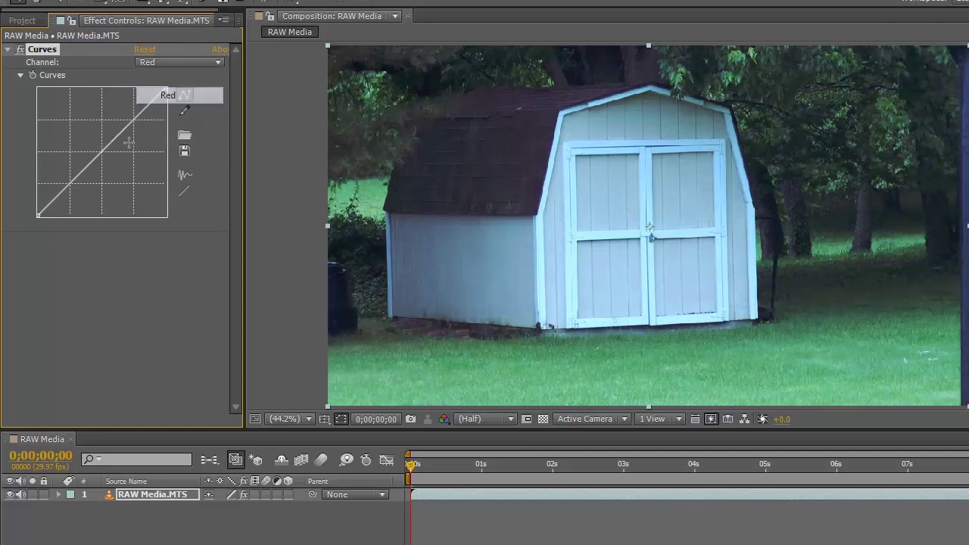
pyautogui.moveTo(106, 149); pyautogui.dragTo(98, 146)
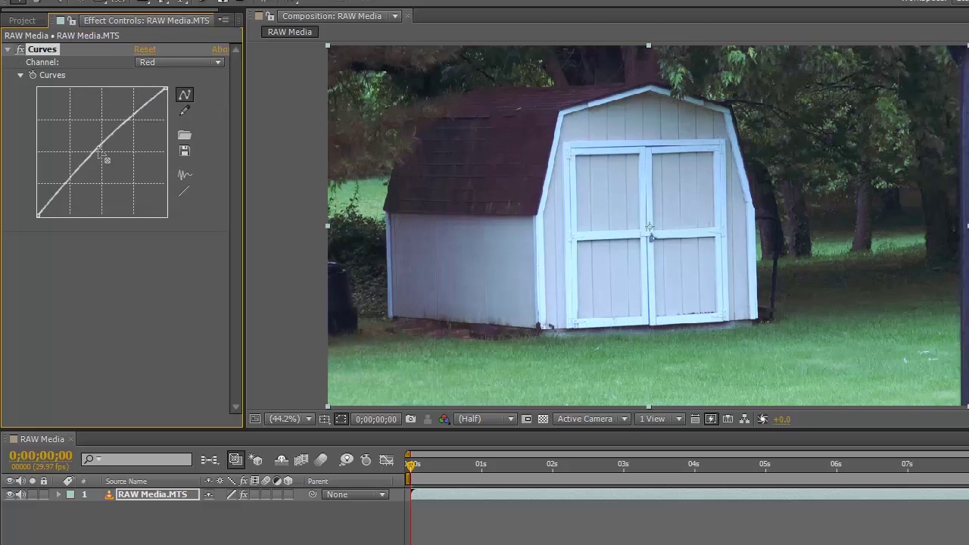
pyautogui.moveTo(118, 128); pyautogui.dragTo(117, 125)
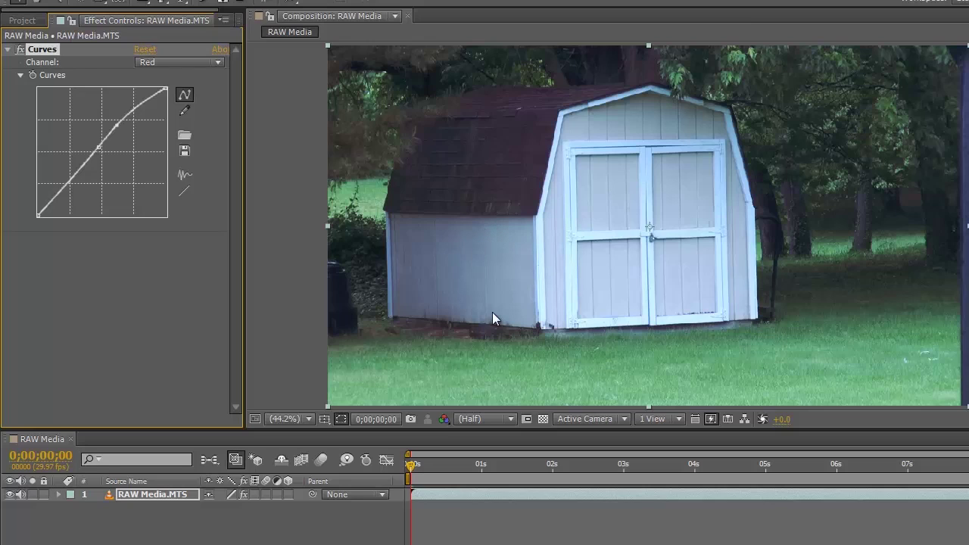
# Toggle the Curves effect off and on twice to compare, leaving it enabled
pyautogui.click(21, 49)
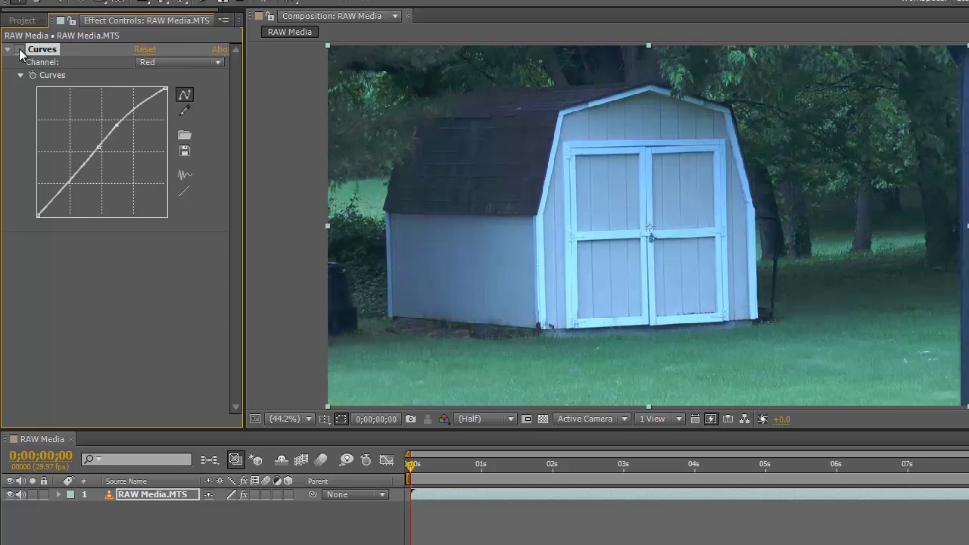
pyautogui.click(20, 49)
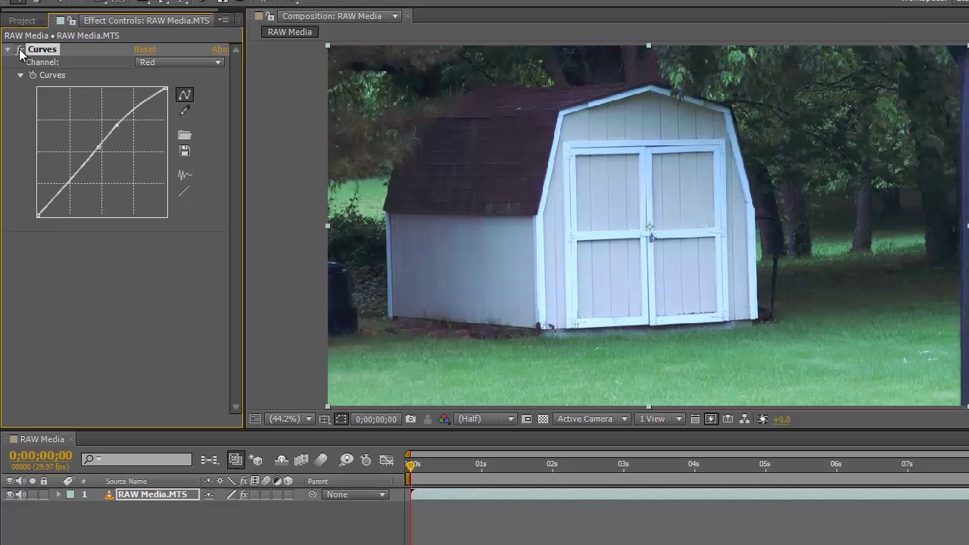
pyautogui.click(21, 49)
pyautogui.click(20, 49)
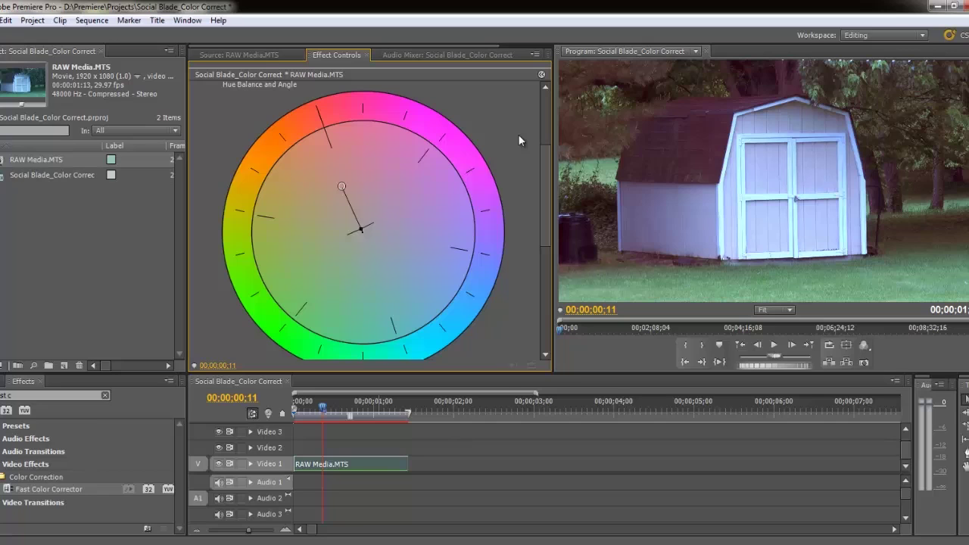
# Scroll Effect Controls down to show the Fast Color Corrector's balance, saturation and levels settings
pyautogui.moveTo(543, 196); pyautogui.dragTo(540, 277)
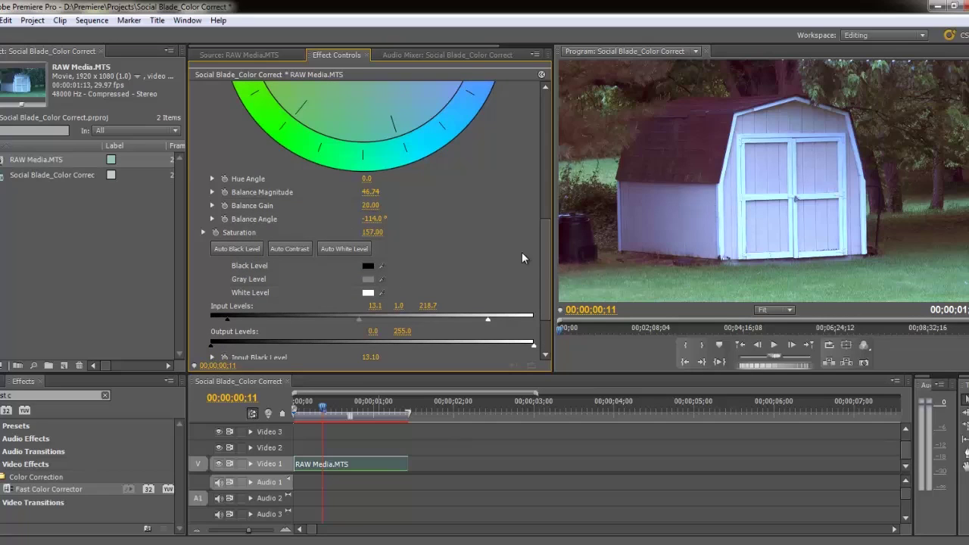
pyautogui.moveTo(546, 268); pyautogui.dragTo(546, 299)
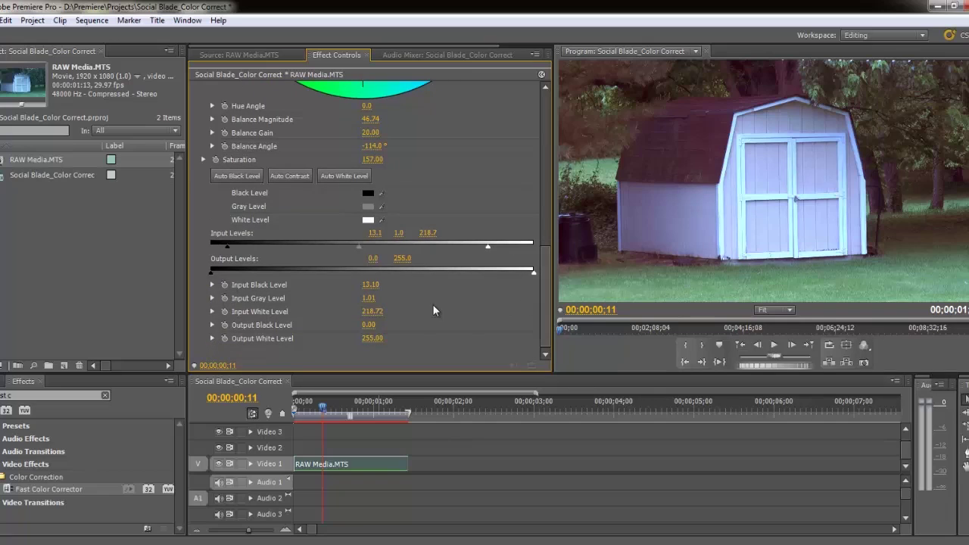